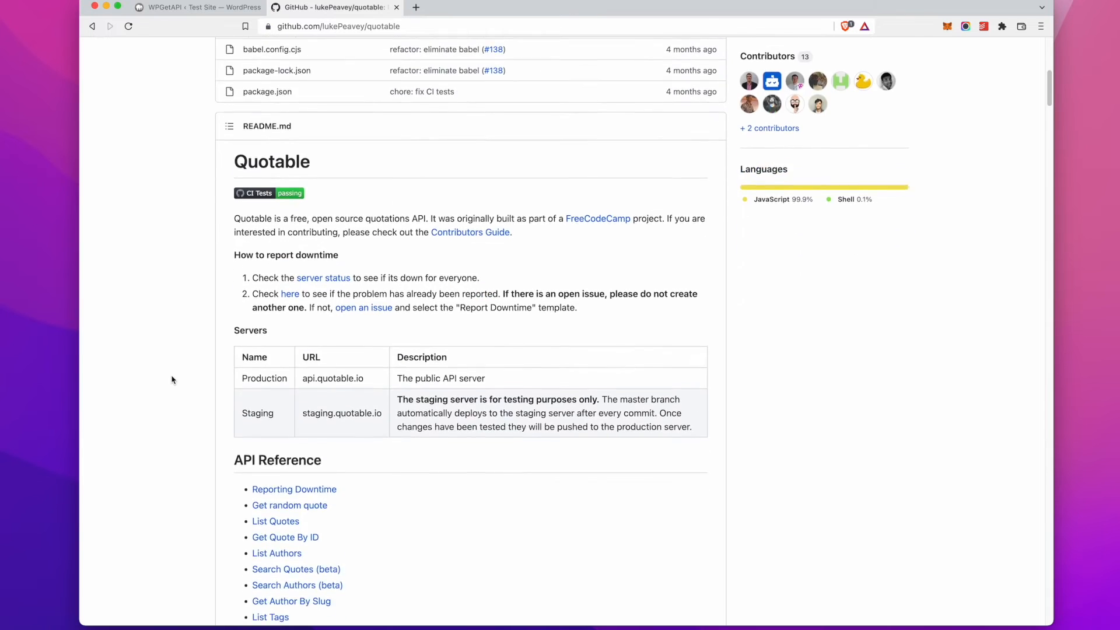
# Step: Locate the production server URL in the Quotable docs and set the WPGetAPI API name to Quotable and unique ID to quotable
pyautogui.moveTo(364, 284); pyautogui.dragTo(302, 282)
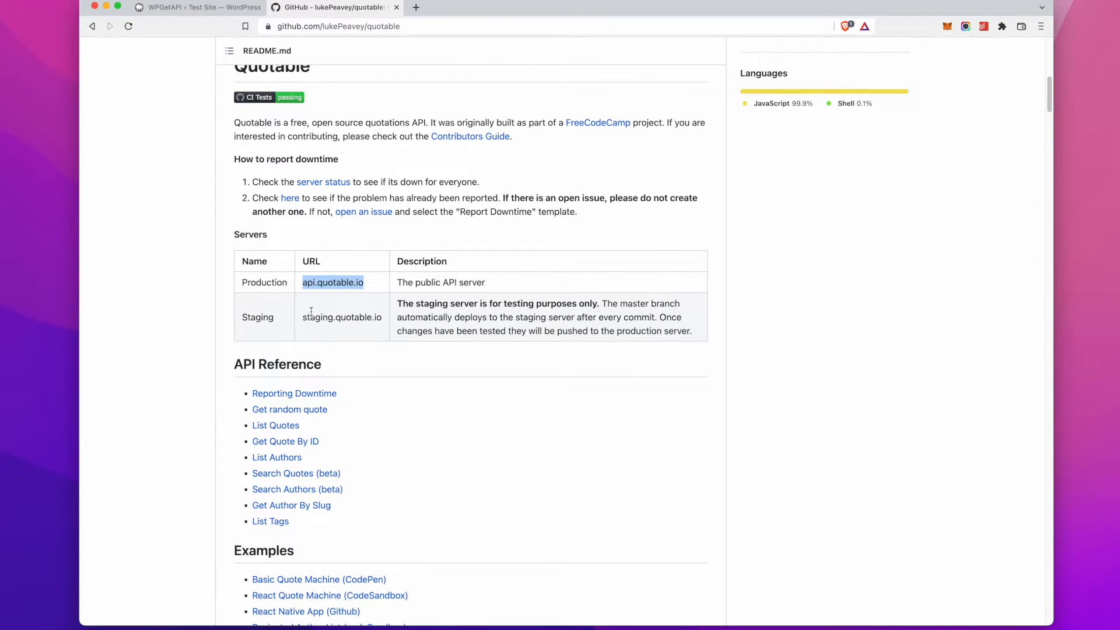
pyautogui.click(198, 7)
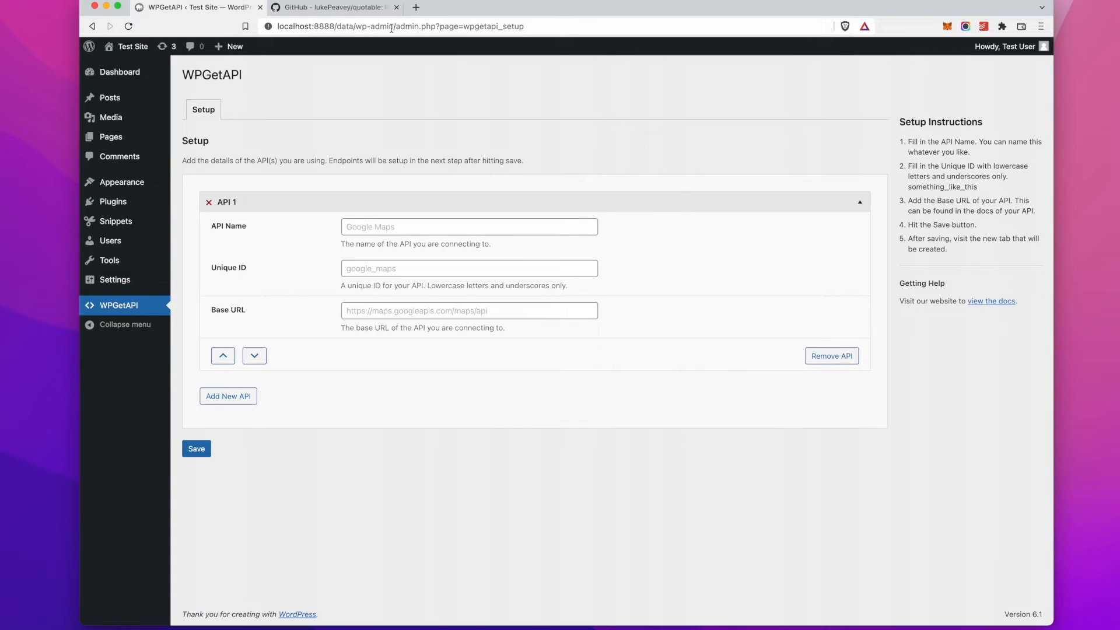
pyautogui.click(381, 229)
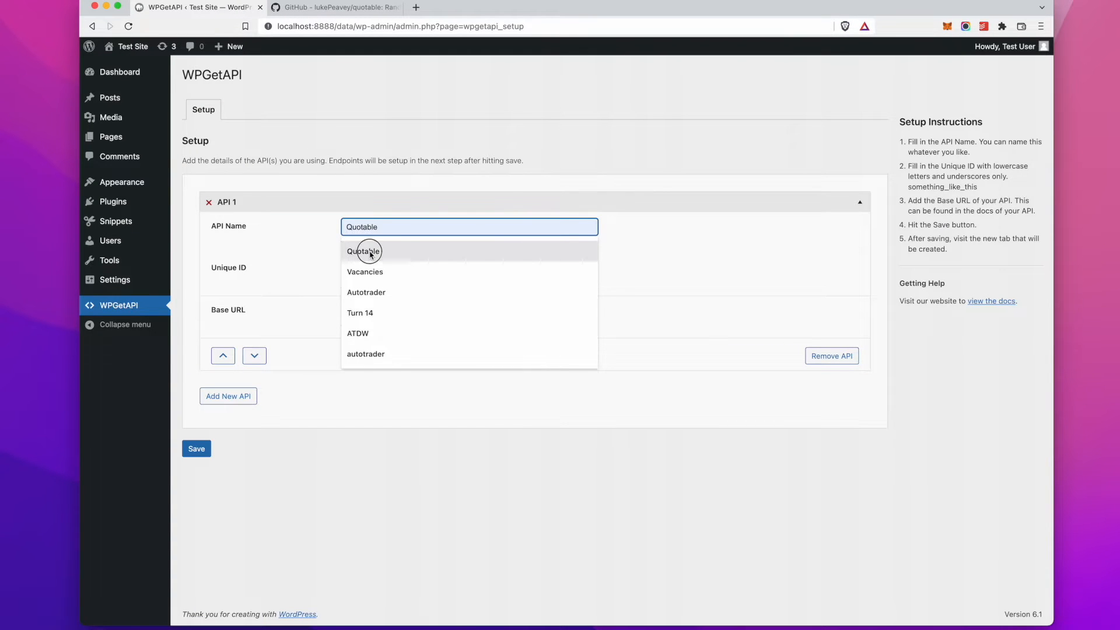
pyautogui.click(371, 252)
pyautogui.click(366, 269)
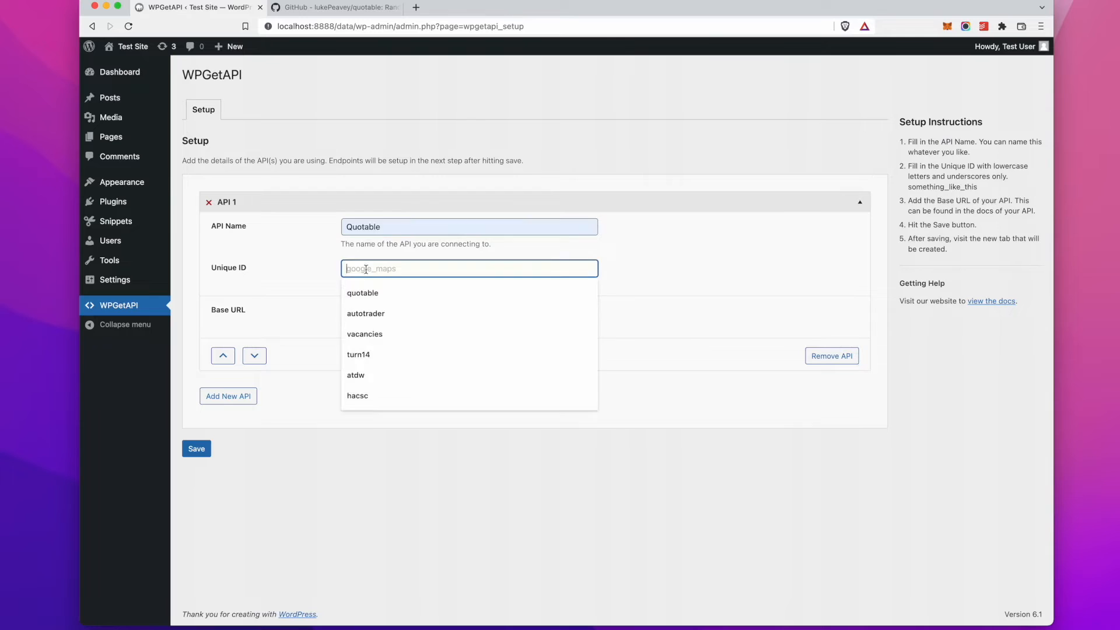
pyautogui.write('qu')
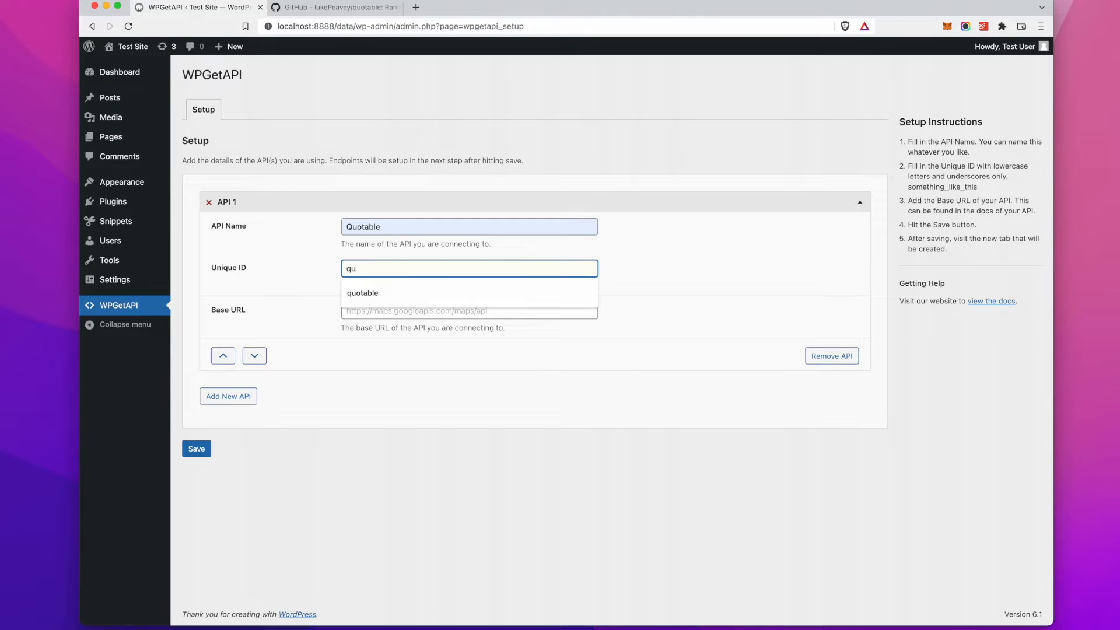
pyautogui.press('Down')
pyautogui.press('Return')
pyautogui.press('Tab')
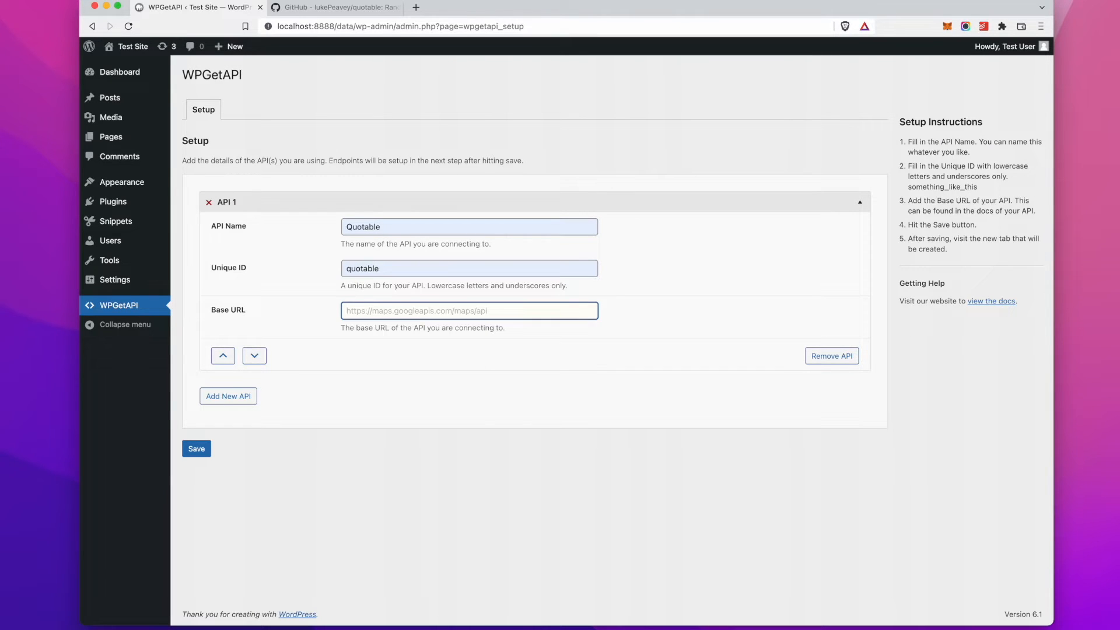
pyautogui.write('ht')
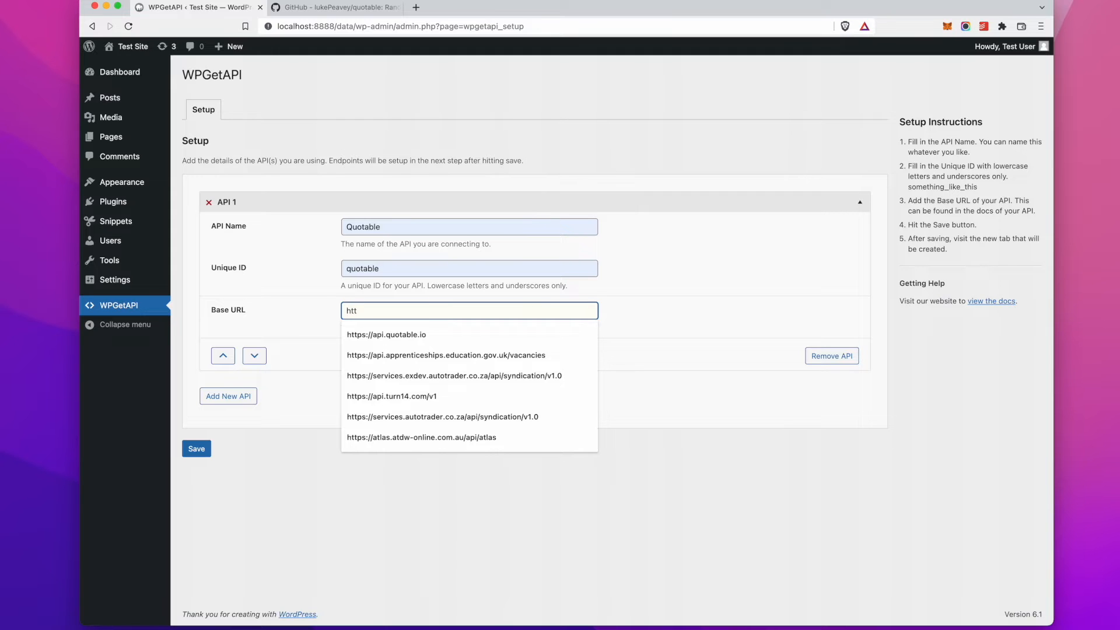
pyautogui.write('t')
pyautogui.press('Up')
pyautogui.press('Up')
pyautogui.press('Up')
pyautogui.press('Up')
pyautogui.press('Up')
pyautogui.press('Up')
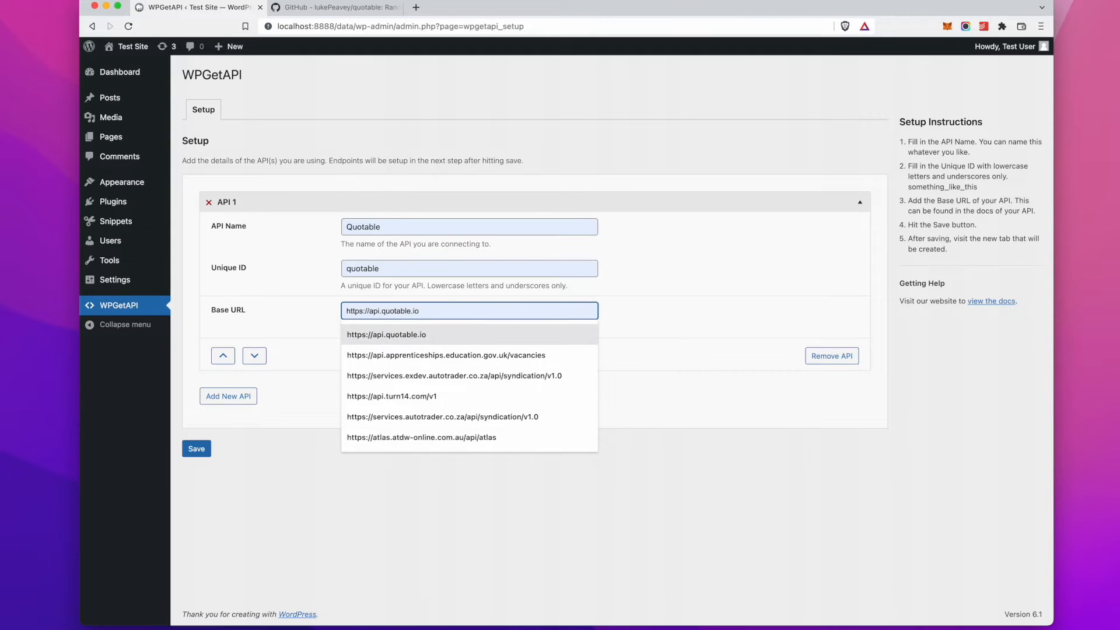
pyautogui.press('Return')
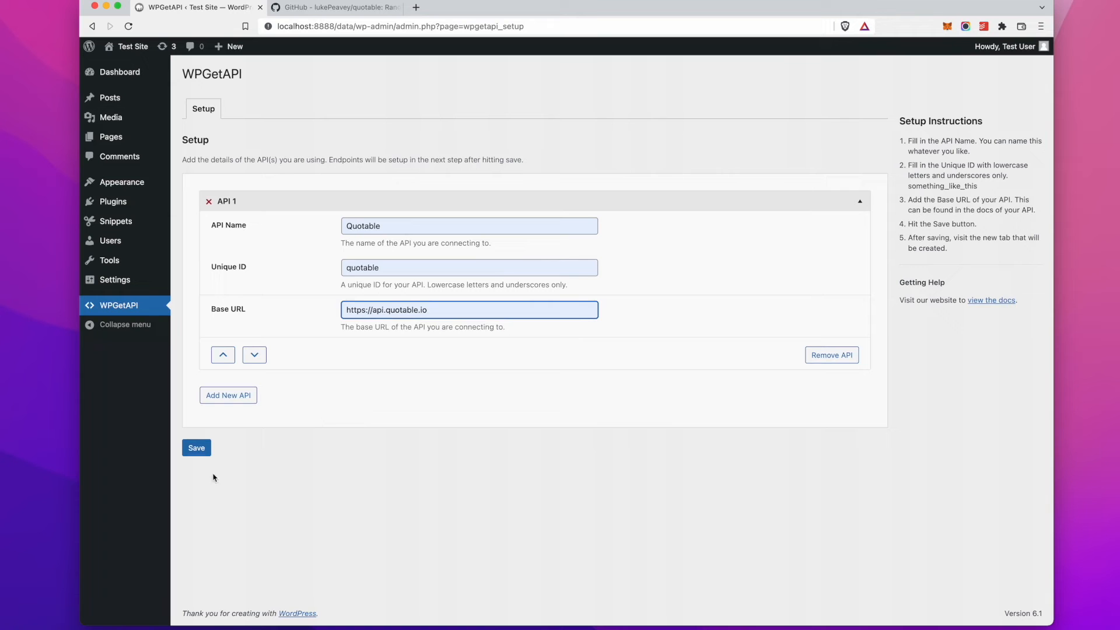
pyautogui.click(200, 452)
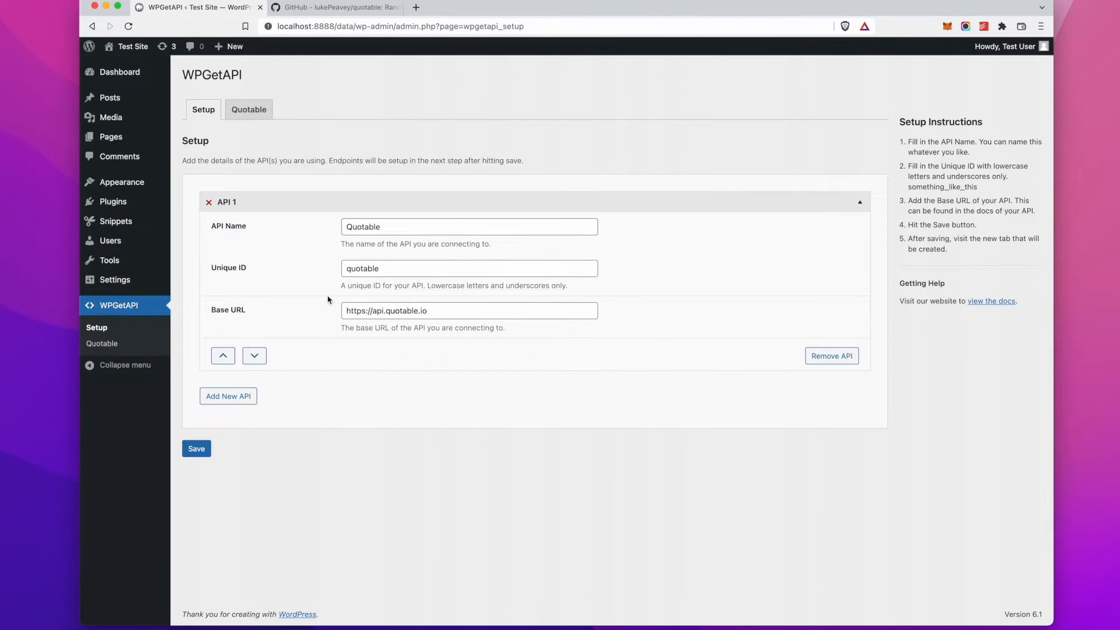
# Step: Open the Quotable API's endpoint settings and bring the empty Endpoint 1 fields into view
pyautogui.click(249, 111)
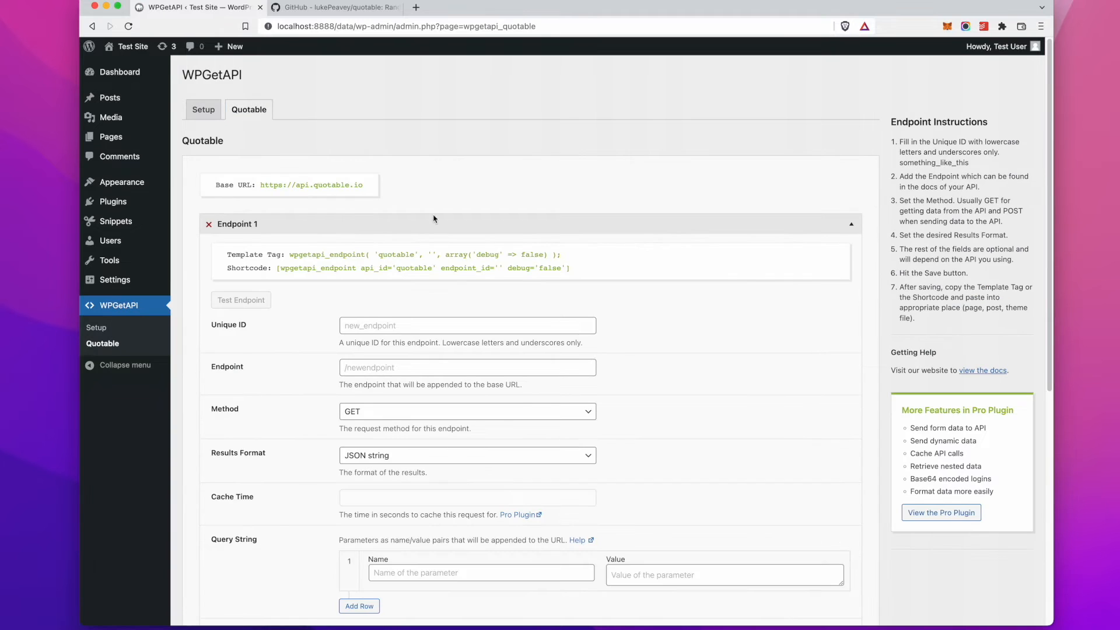
pyautogui.scroll(-3, 381, 171)
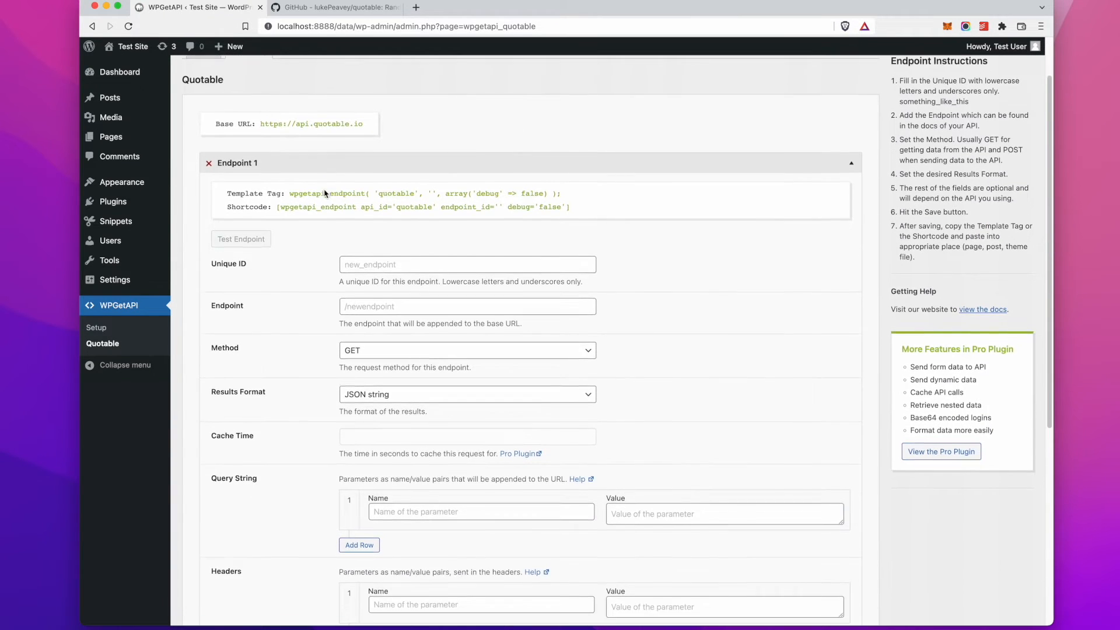
pyautogui.scroll(-2, 437, 158)
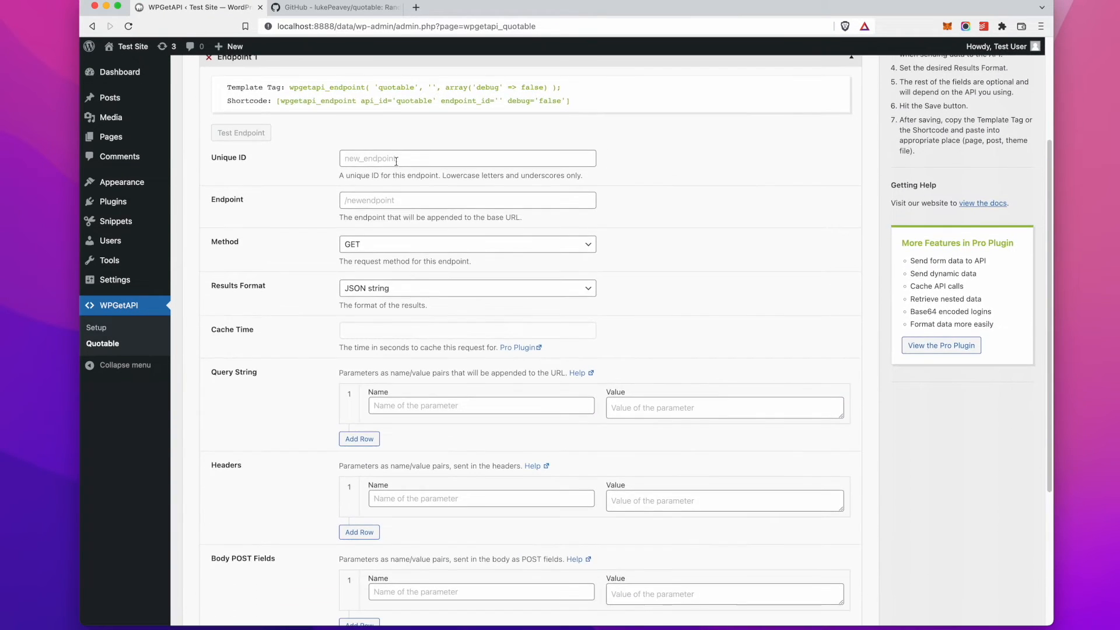
# Step: Copy the /random path from the Get random quote section of the Quotable GitHub documentation
pyautogui.click(376, 7)
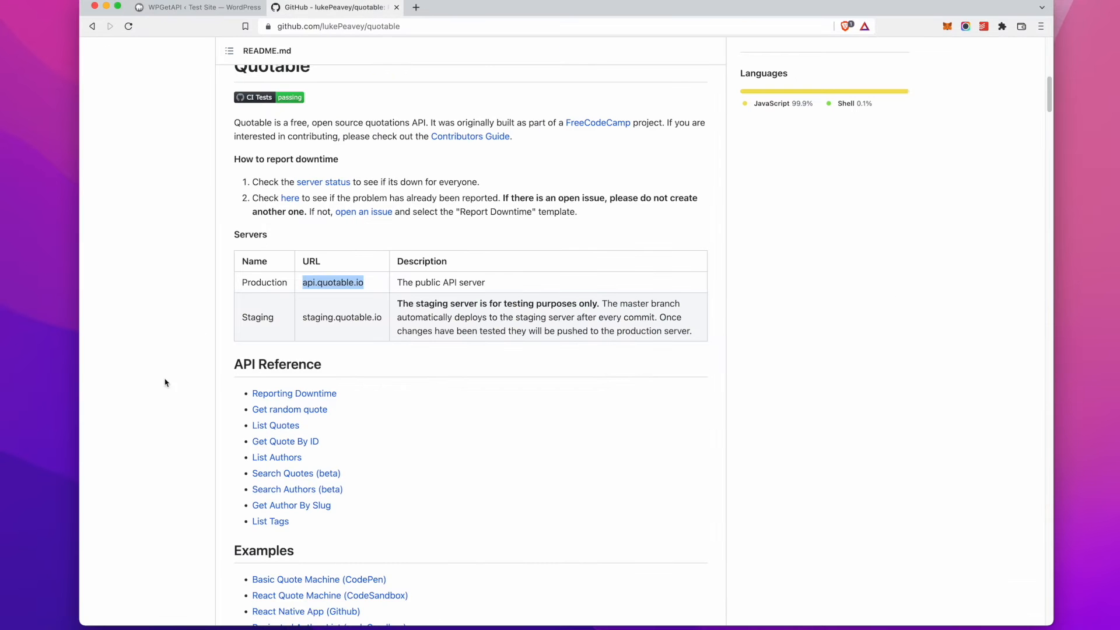
pyautogui.scroll(-2, 155, 389)
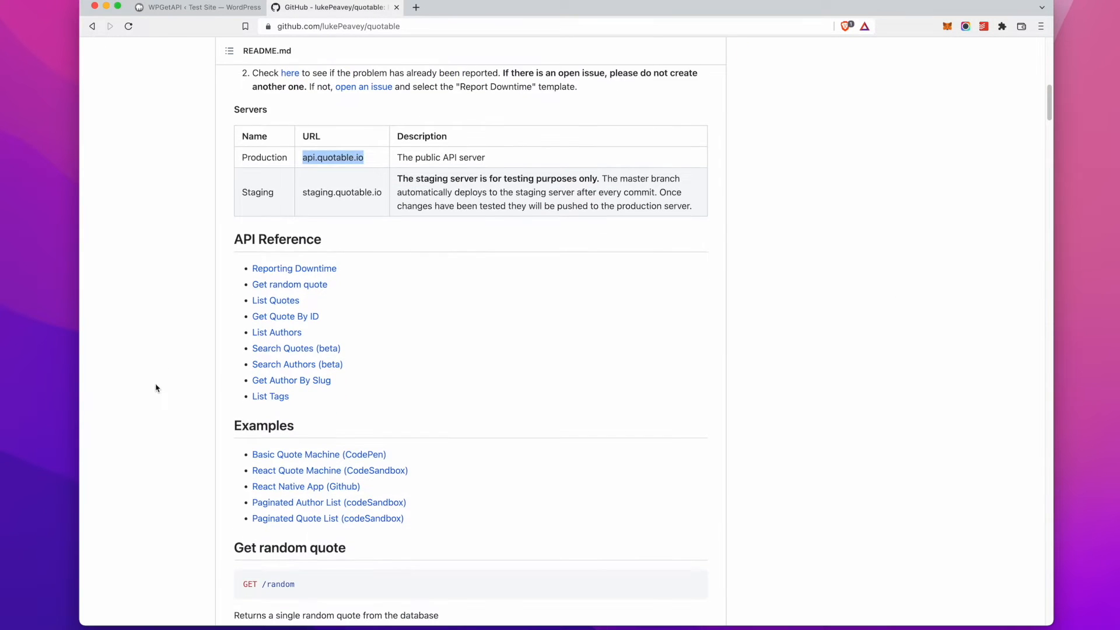
pyautogui.click(293, 286)
pyautogui.scroll(-1, 292, 291)
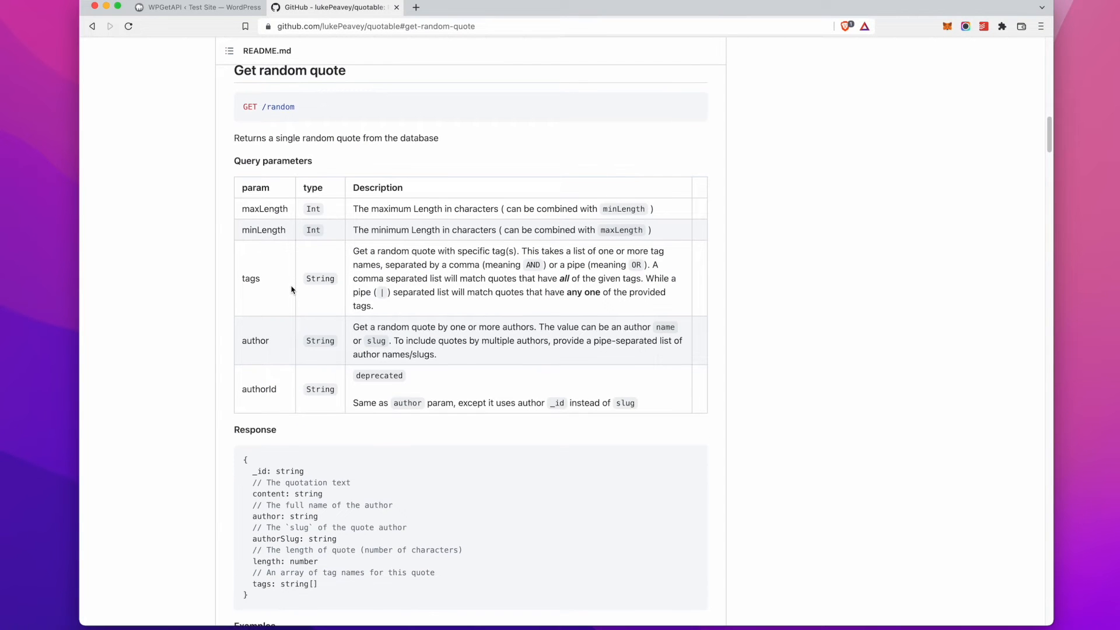
pyautogui.moveTo(295, 107); pyautogui.dragTo(261, 107)
pyautogui.press('super+c')
# Step: In WPGetAPI, set Endpoint 1's endpoint to /random and its unique ID to random
pyautogui.click(227, 8)
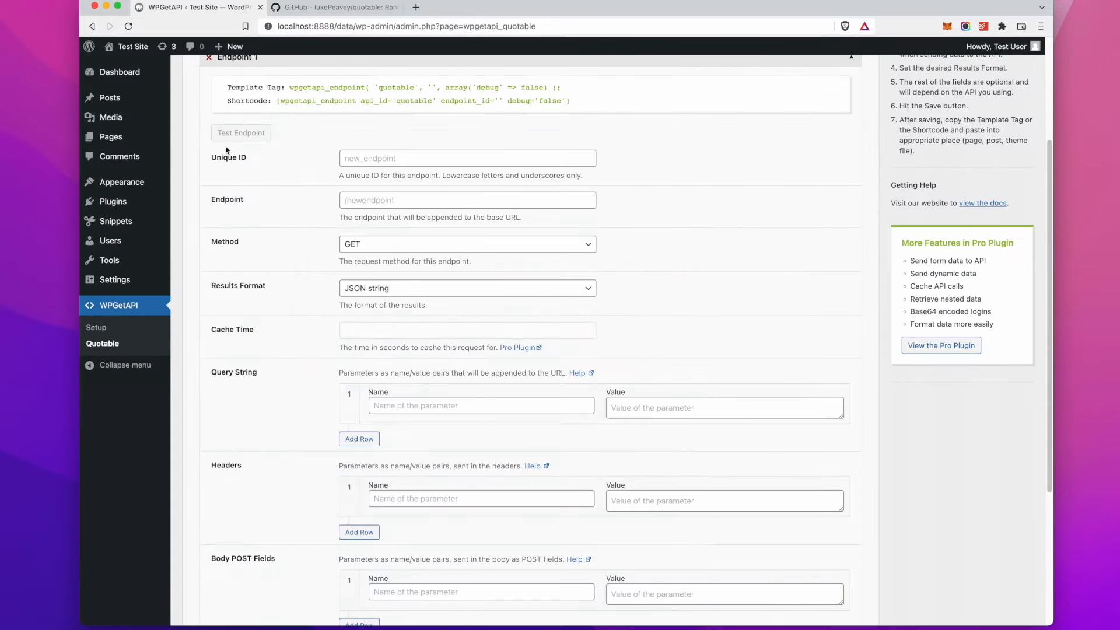
pyautogui.click(346, 200)
pyautogui.press('super+v')
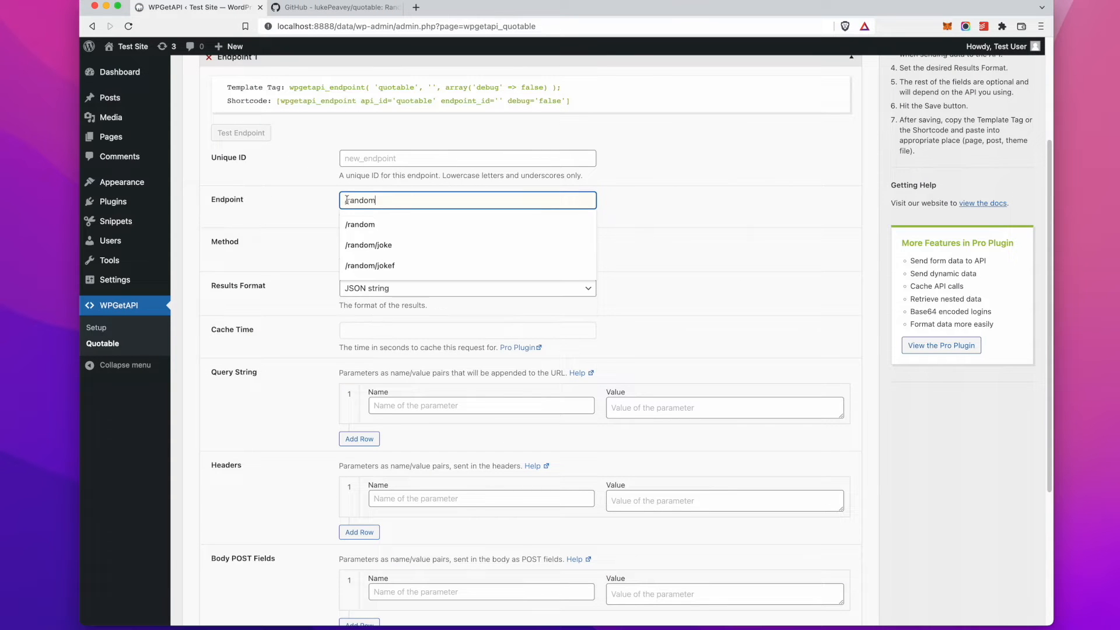
pyautogui.click(371, 157)
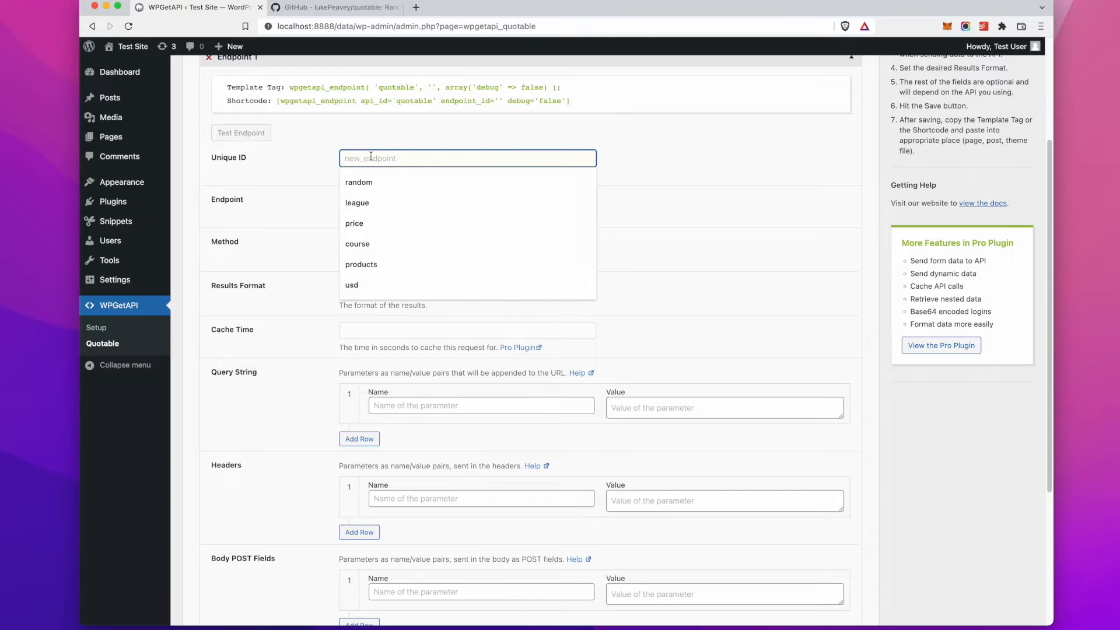
pyautogui.write('random')
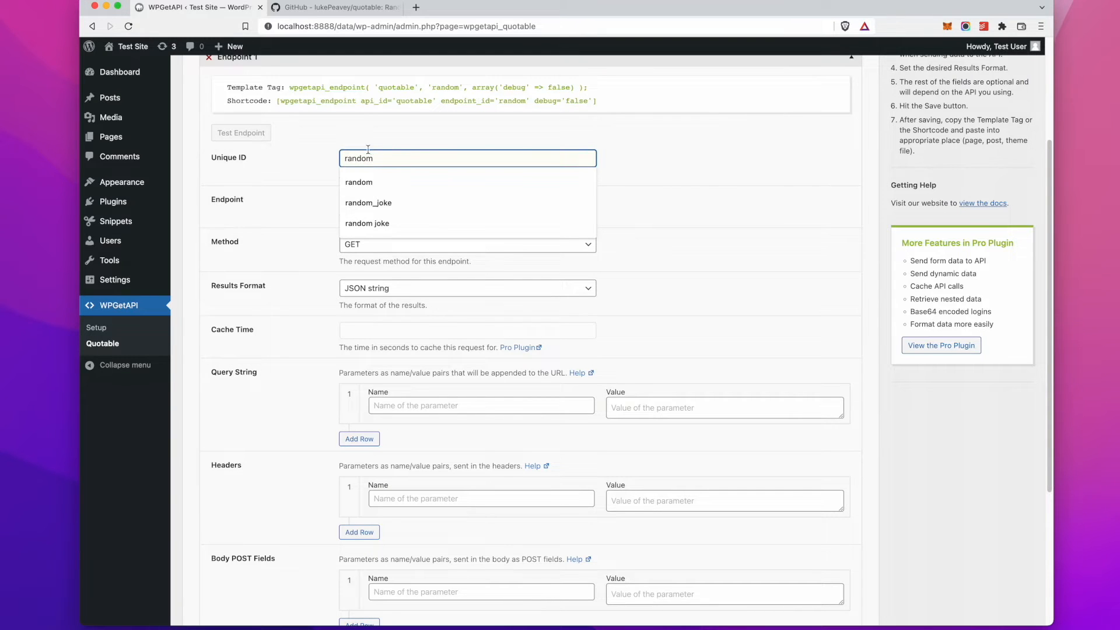
pyautogui.press('Escape')
pyautogui.scroll(-1, 303, 158)
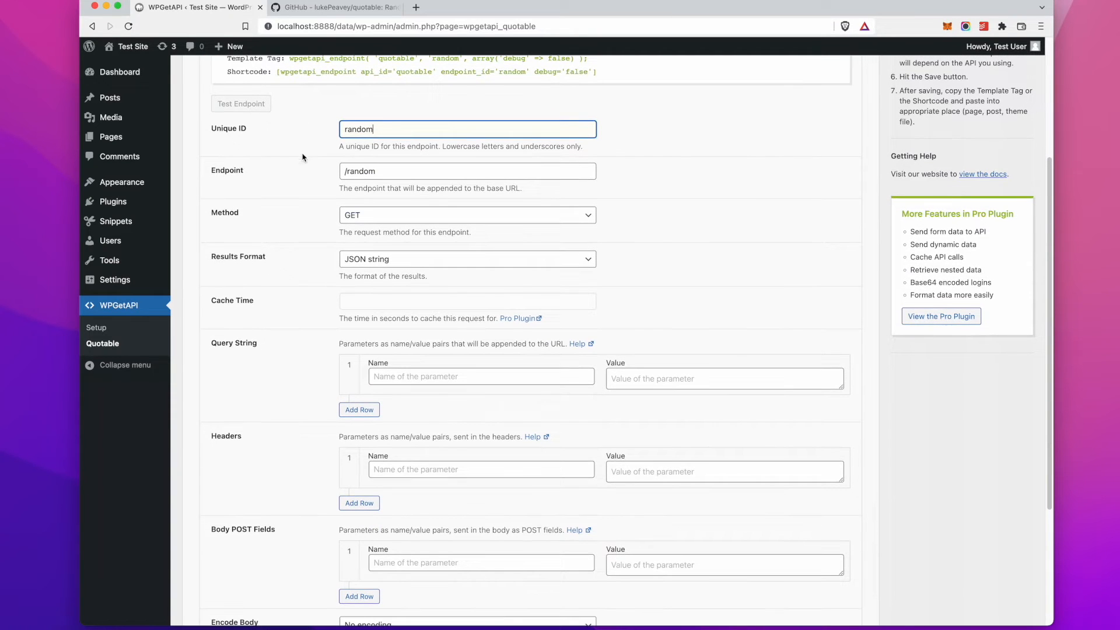
# Step: Check the random quote query parameters in the documentation and save the endpoint with its optional fields left blank
pyautogui.click(309, 13)
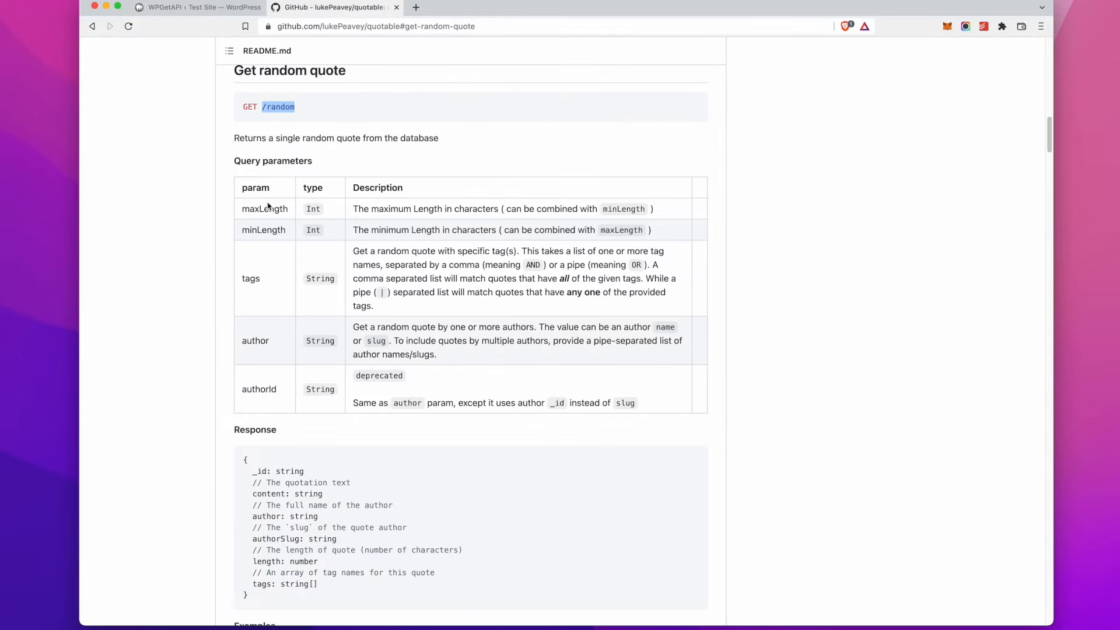
pyautogui.click(219, 9)
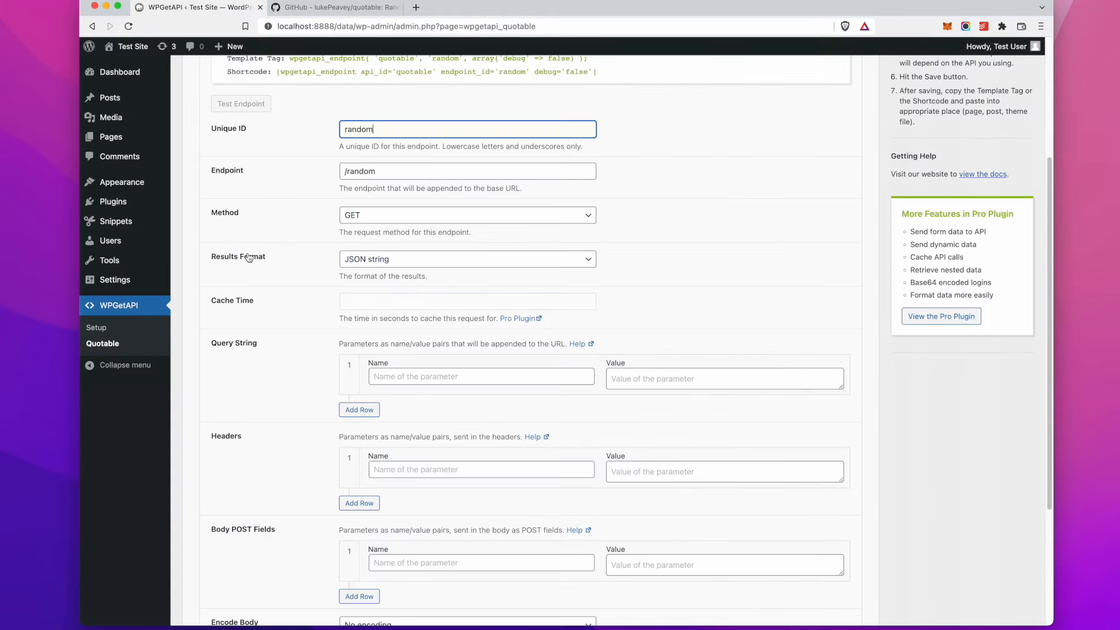
pyautogui.scroll(-1, 307, 275)
pyautogui.scroll(-1, 307, 275)
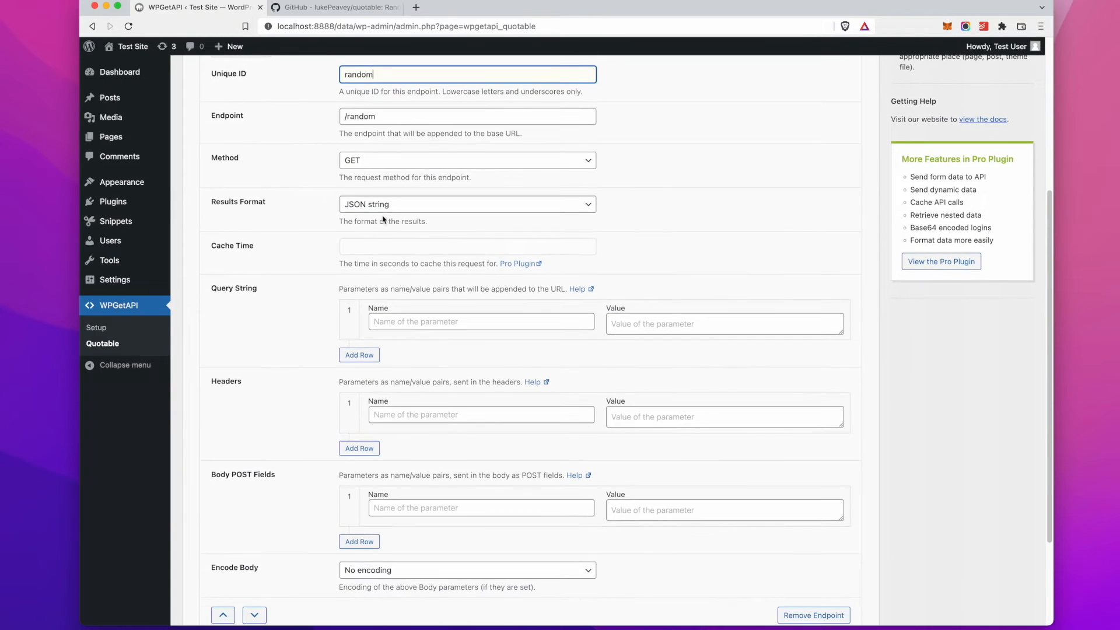
pyautogui.scroll(-2, 389, 211)
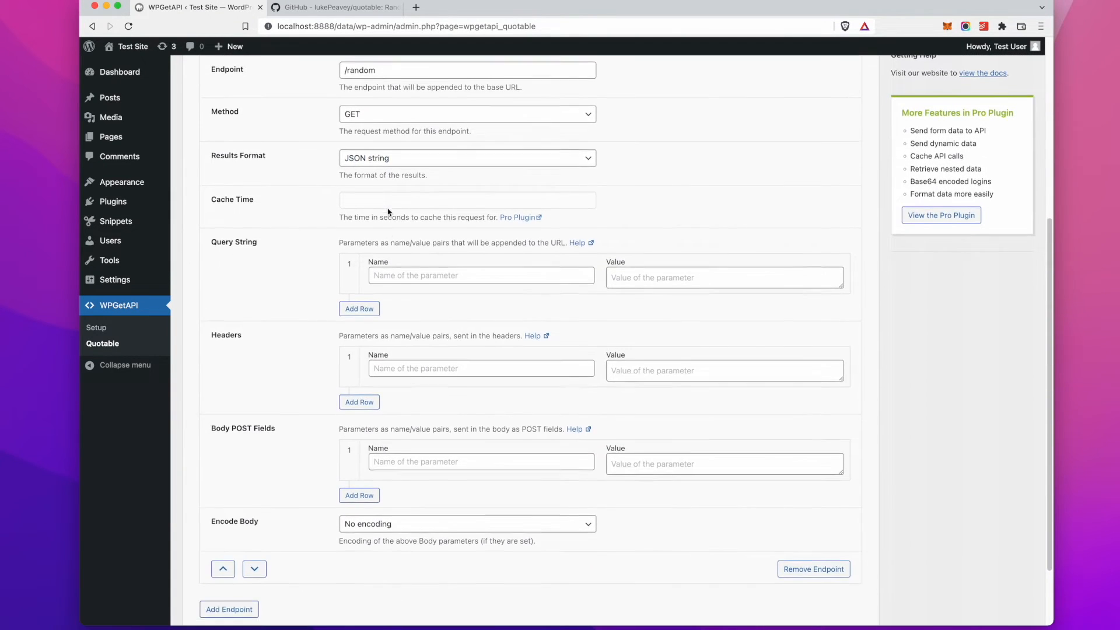
pyautogui.scroll(-2, 324, 267)
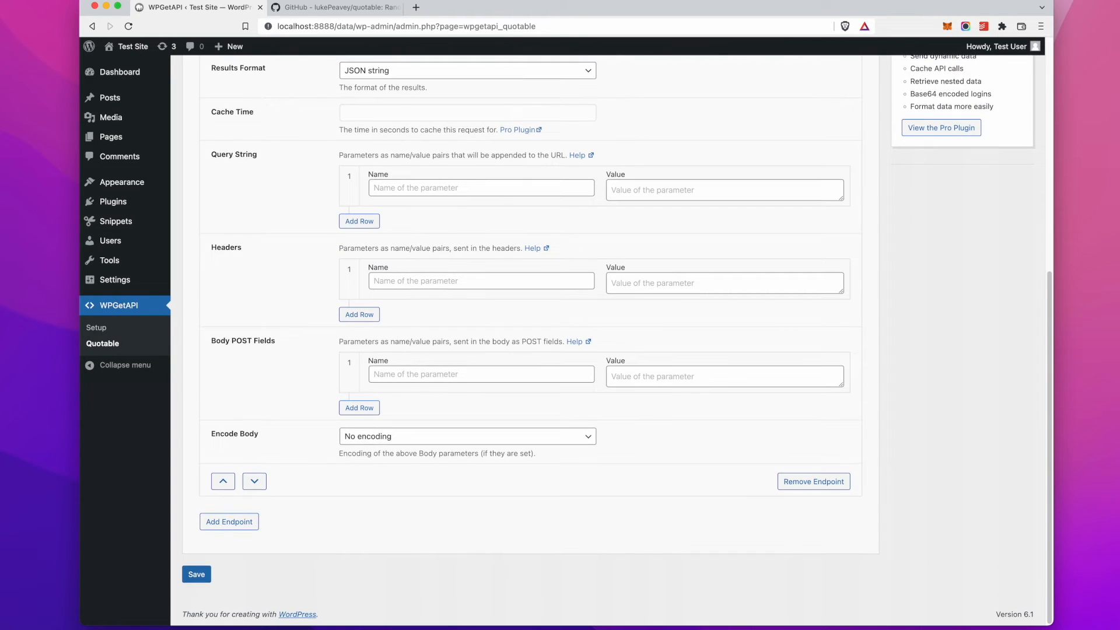
pyautogui.click(196, 575)
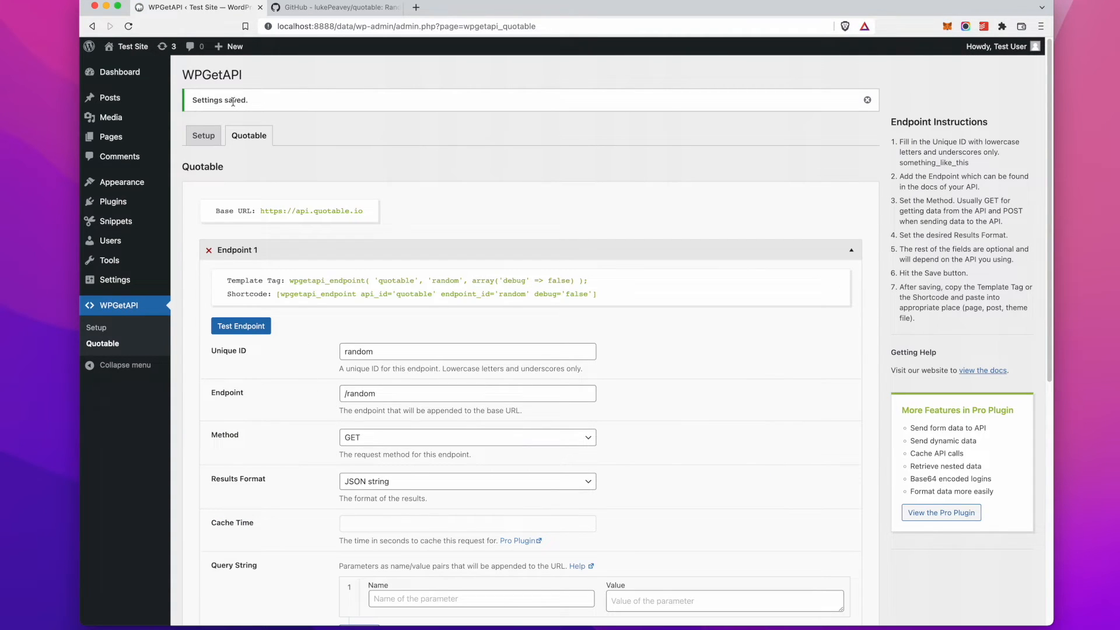
# Step: Test the random endpoint and examine the called URL and the returned data output
pyautogui.scroll(-7, 233, 102)
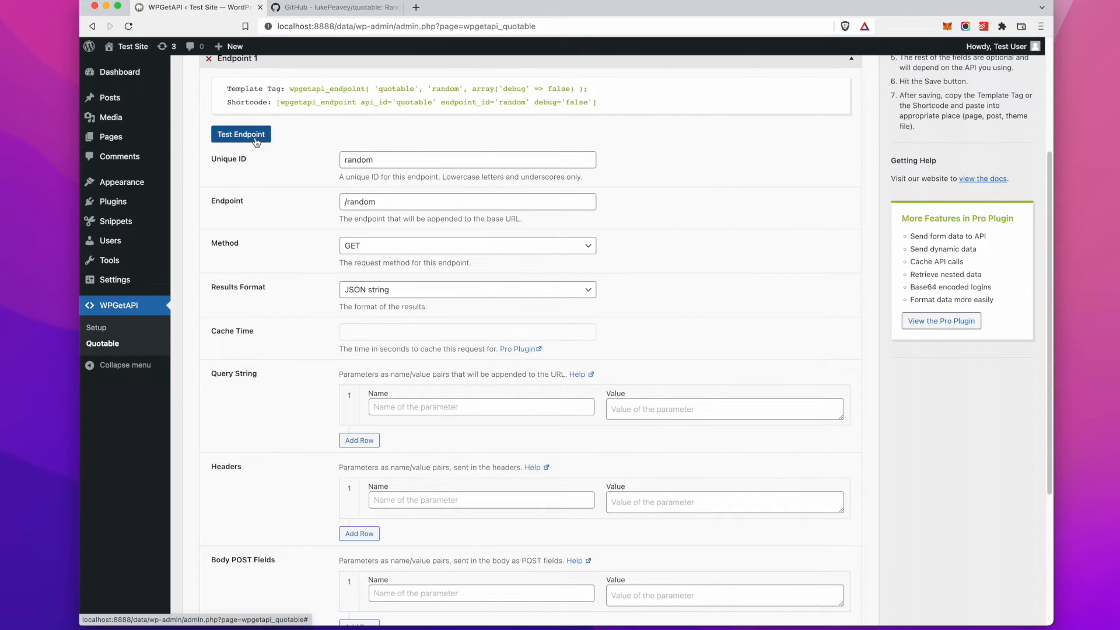
pyautogui.click(256, 135)
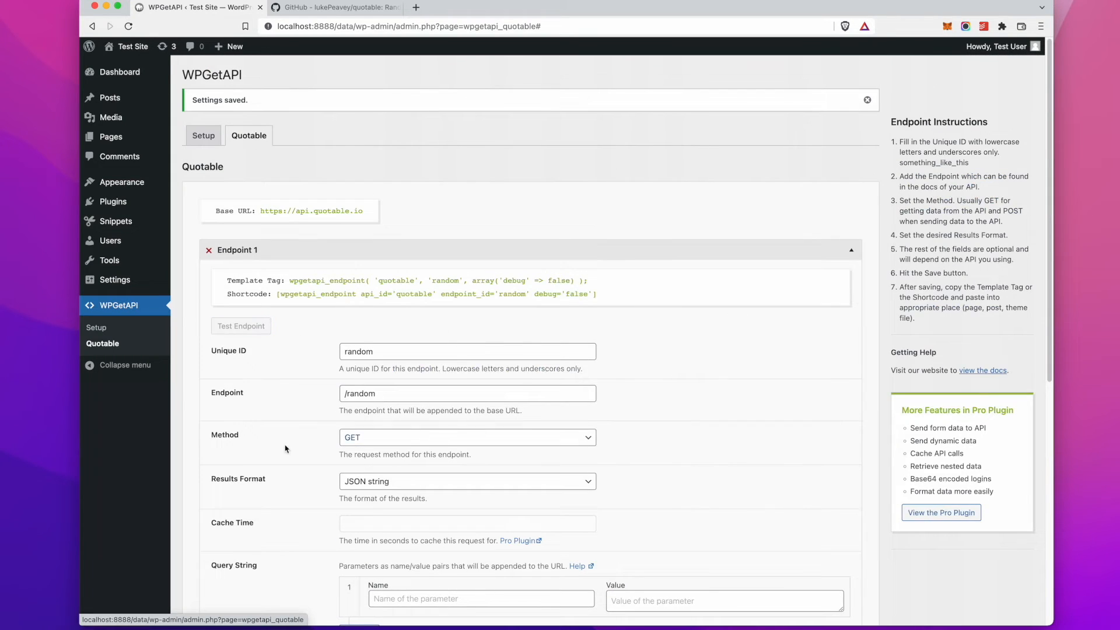
pyautogui.scroll(-1, 308, 351)
pyautogui.scroll(-5, 308, 351)
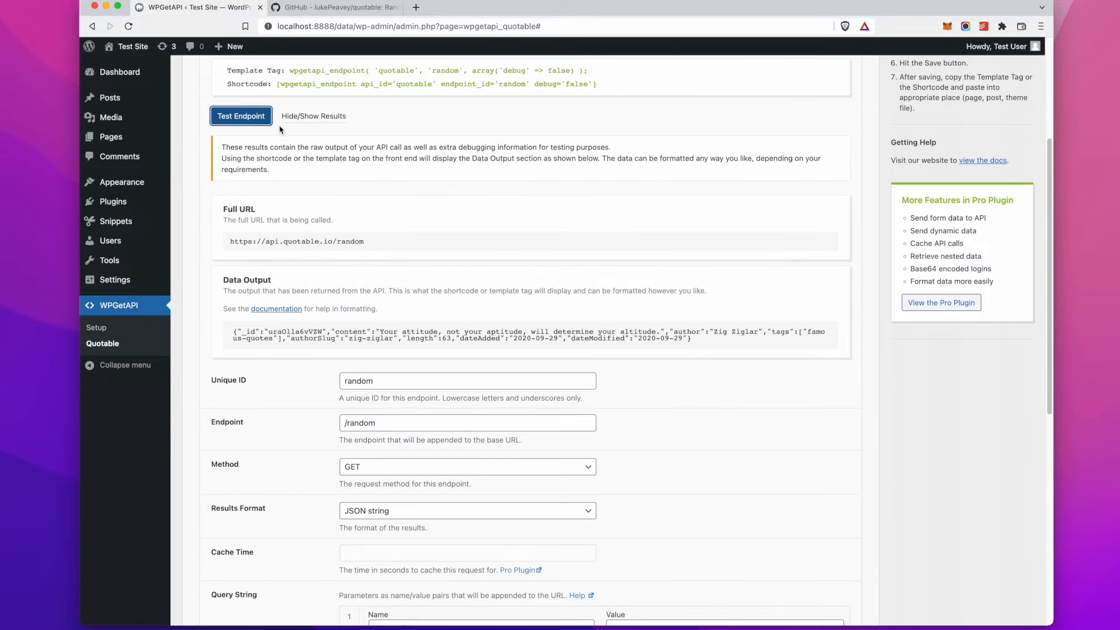
pyautogui.scroll(-1, 303, 205)
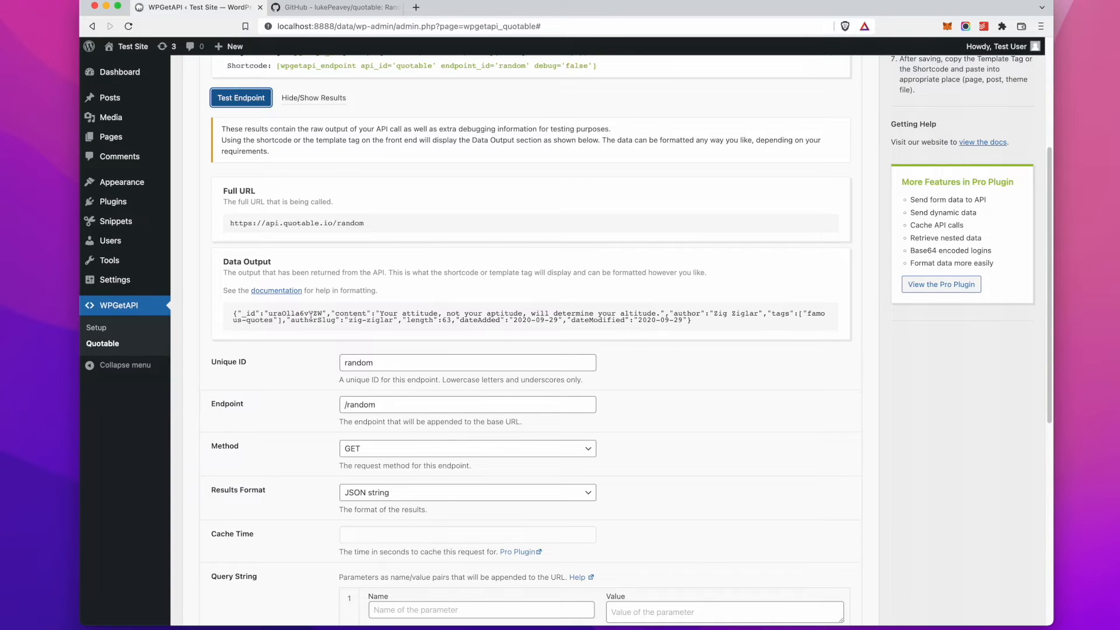
pyautogui.scroll(-1, 243, 315)
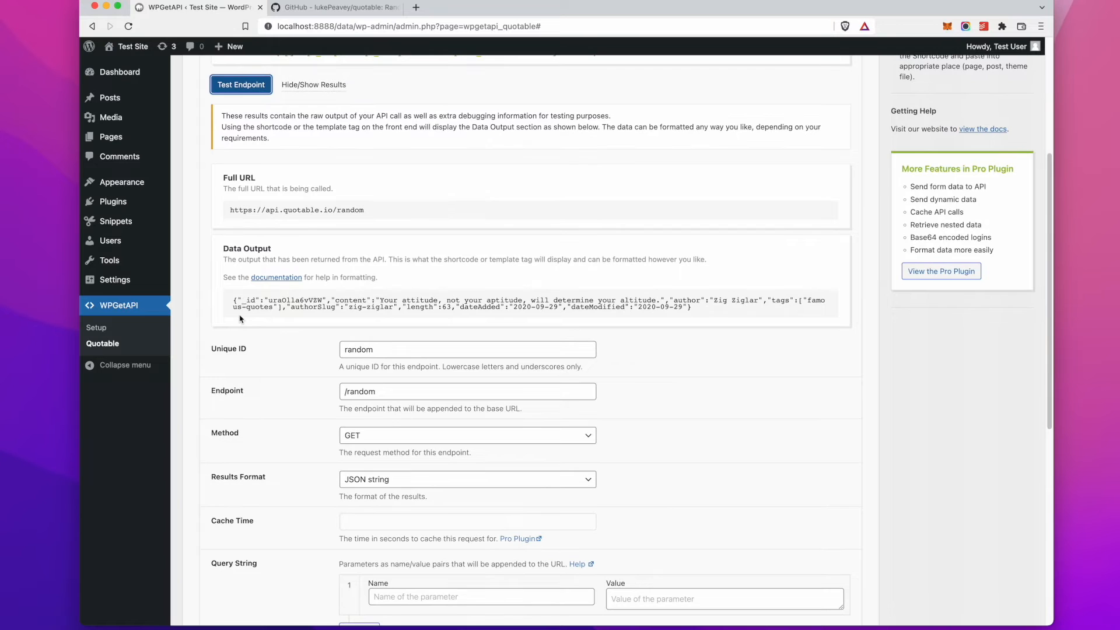
# Step: Copy the full shortcode of the random endpoint
pyautogui.scroll(5, 255, 333)
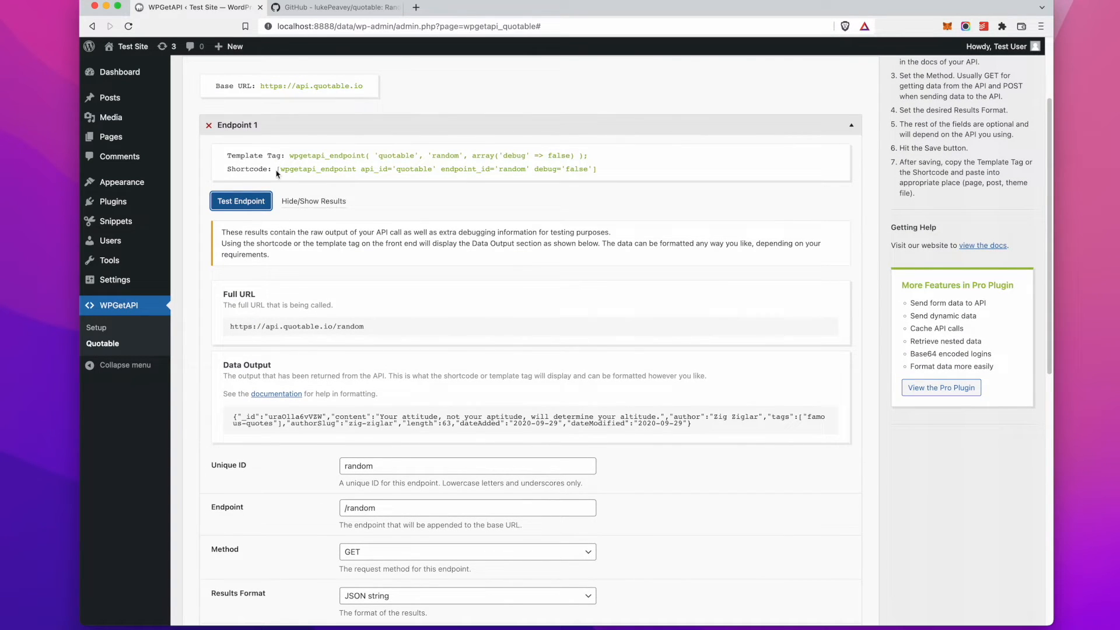
pyautogui.moveTo(278, 170); pyautogui.dragTo(601, 173)
pyautogui.rightClick(562, 171)
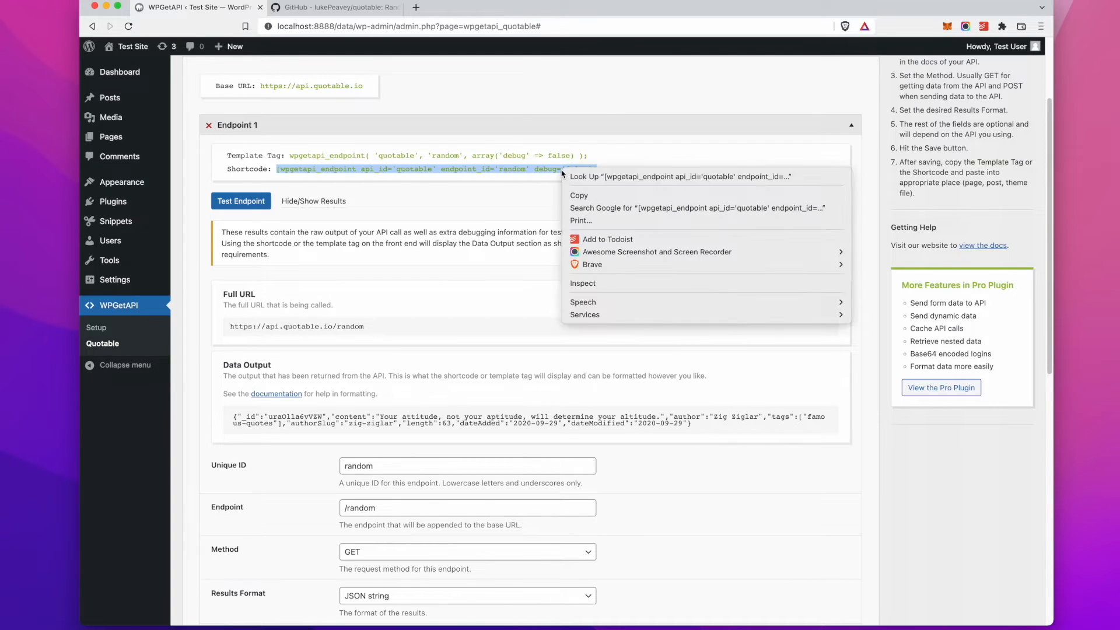
pyautogui.click(576, 195)
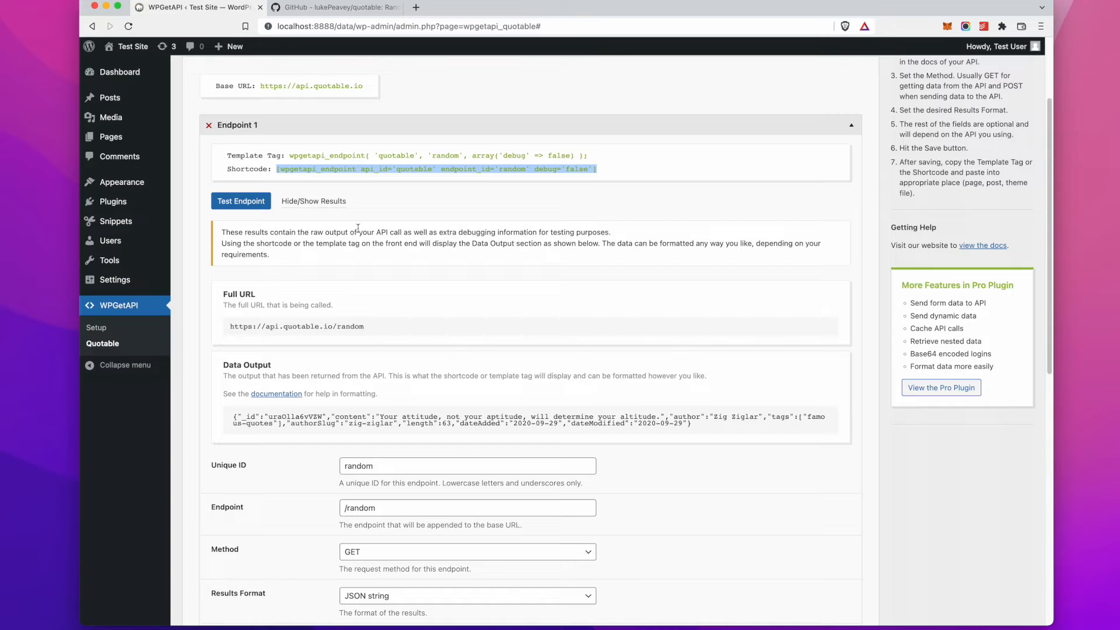
# Step: Create a page titled Test API, insert the copied random endpoint shortcode as its content, and publish it
pyautogui.moveTo(114, 138)
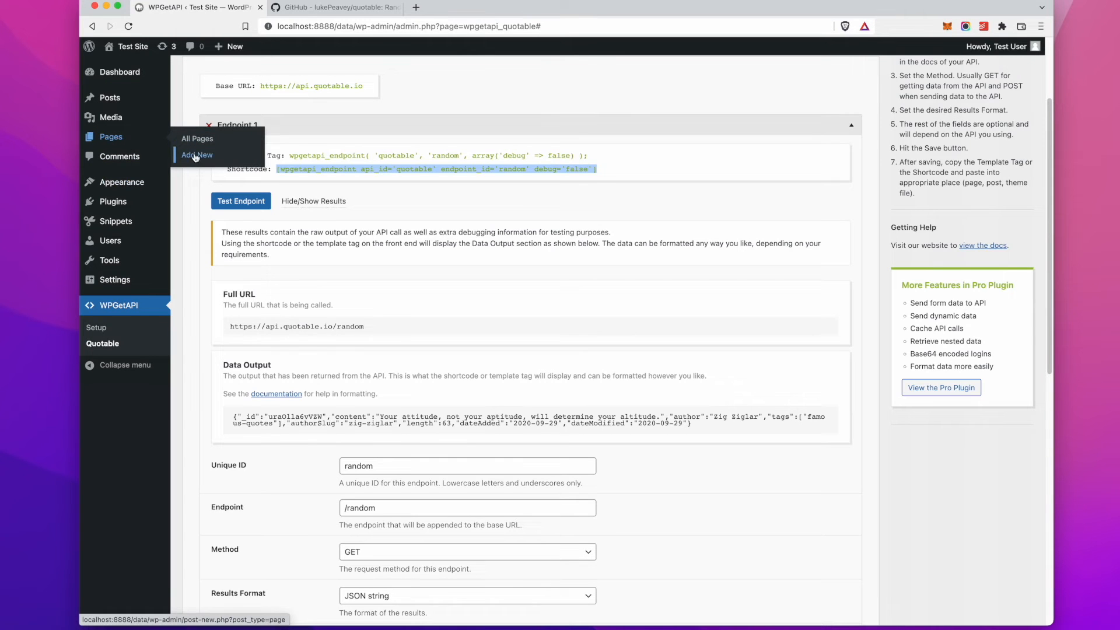
pyautogui.click(195, 156)
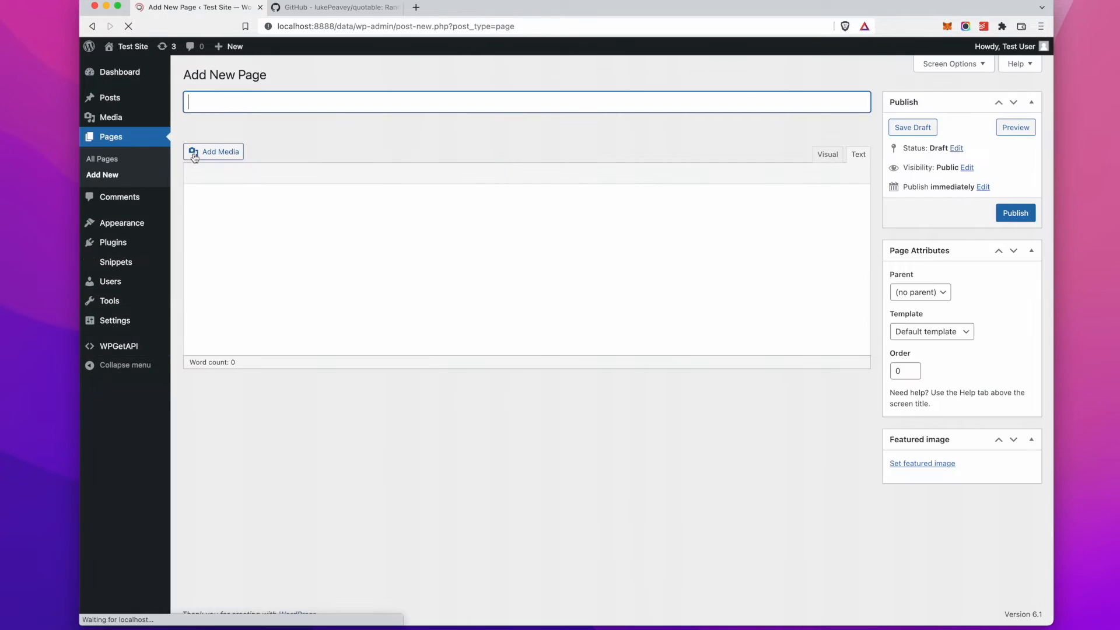
pyautogui.write('Test Ap')
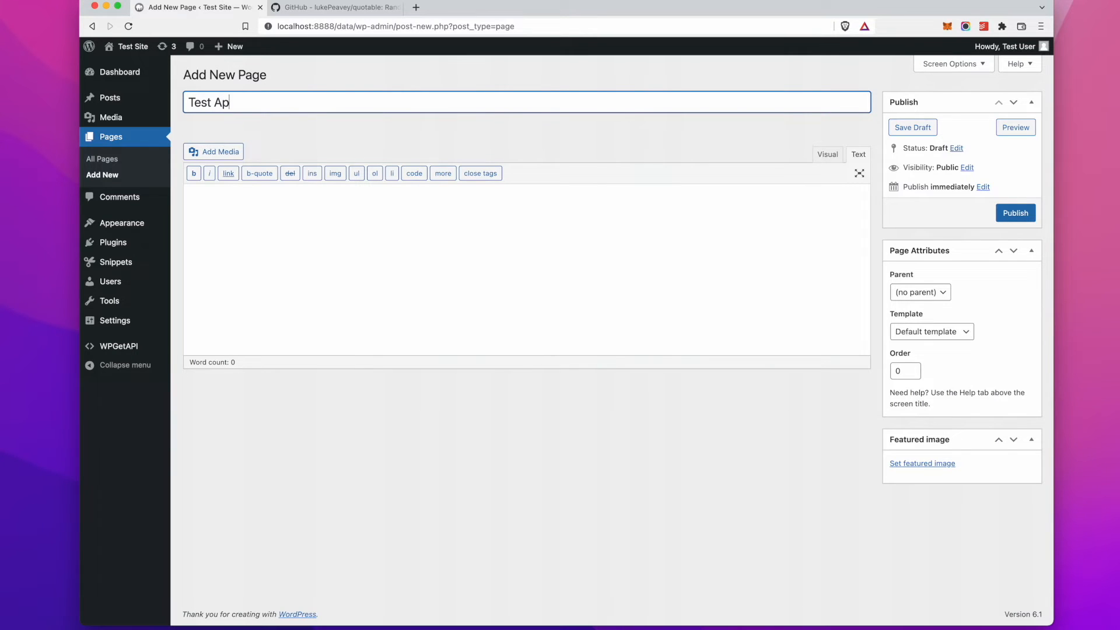
pyautogui.write('PI')
pyautogui.click(250, 208)
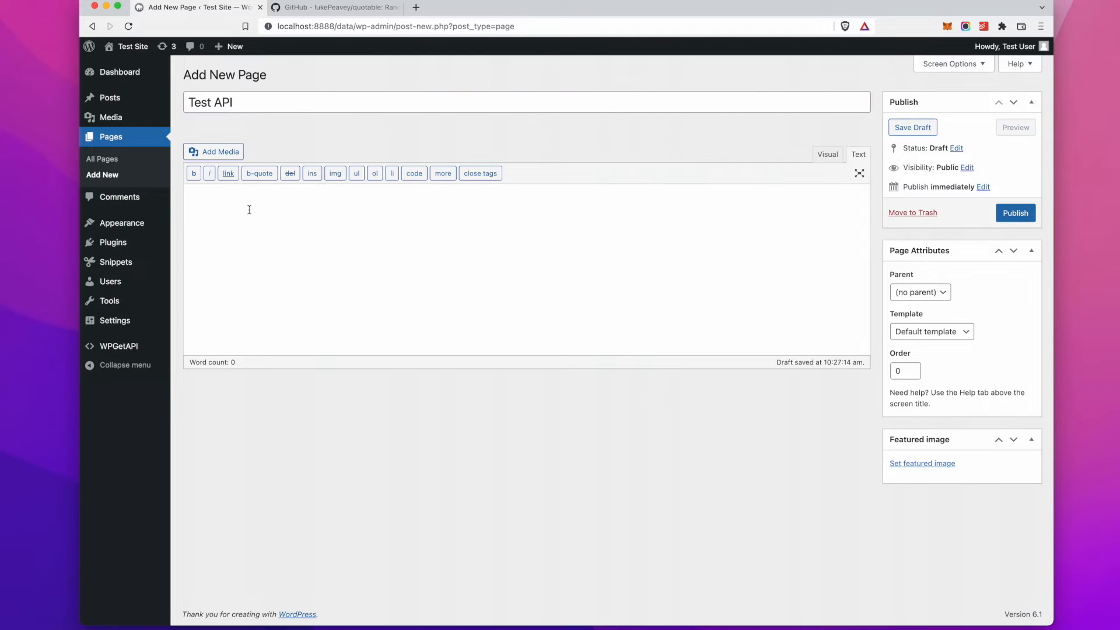
pyautogui.rightClick(250, 209)
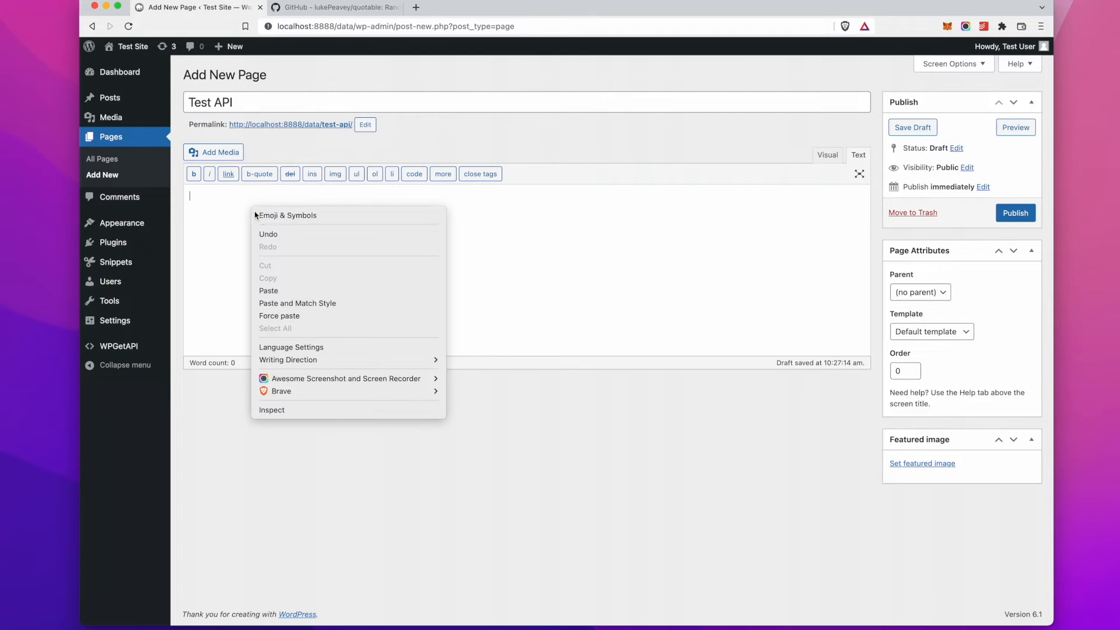
pyautogui.click(273, 292)
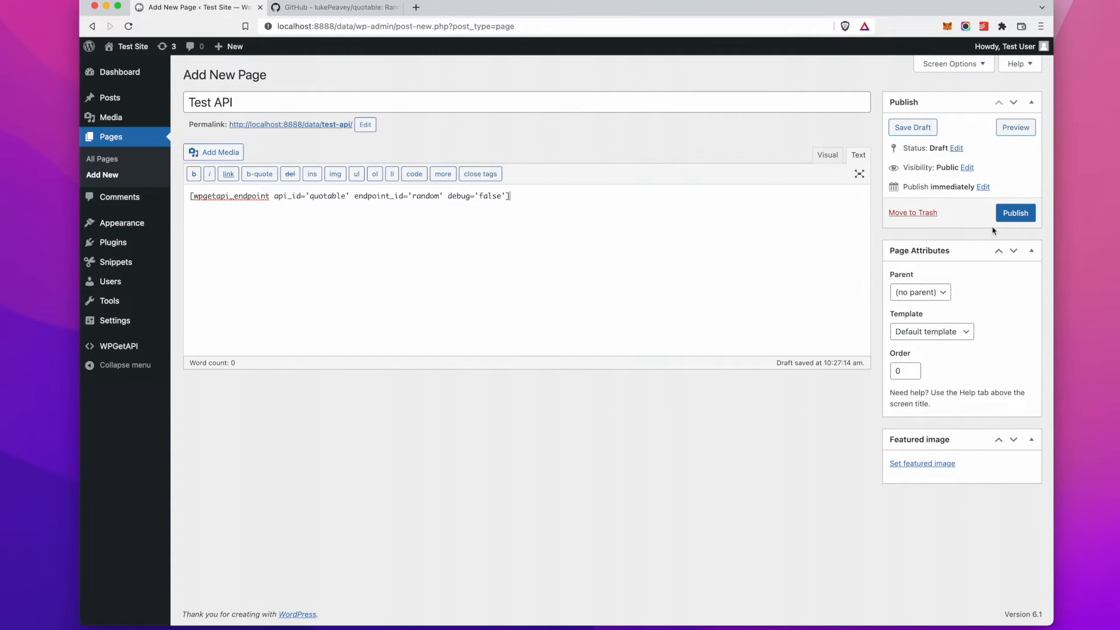
pyautogui.click(1014, 213)
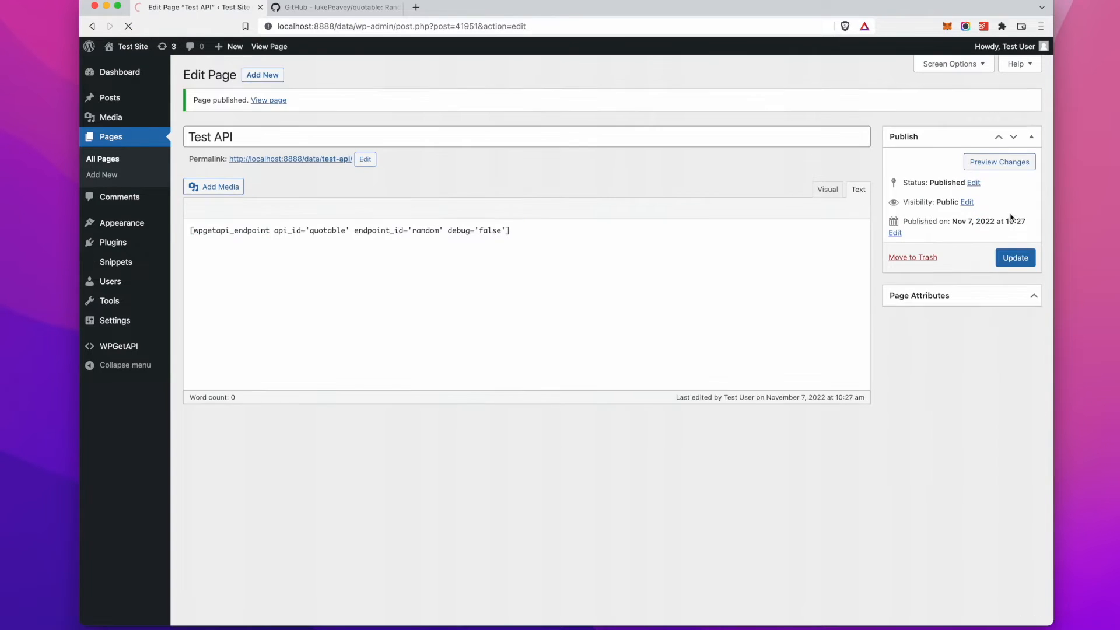
# Step: View the published Test API page in a new browser tab to examine the API output
pyautogui.rightClick(312, 160)
pyautogui.click(327, 165)
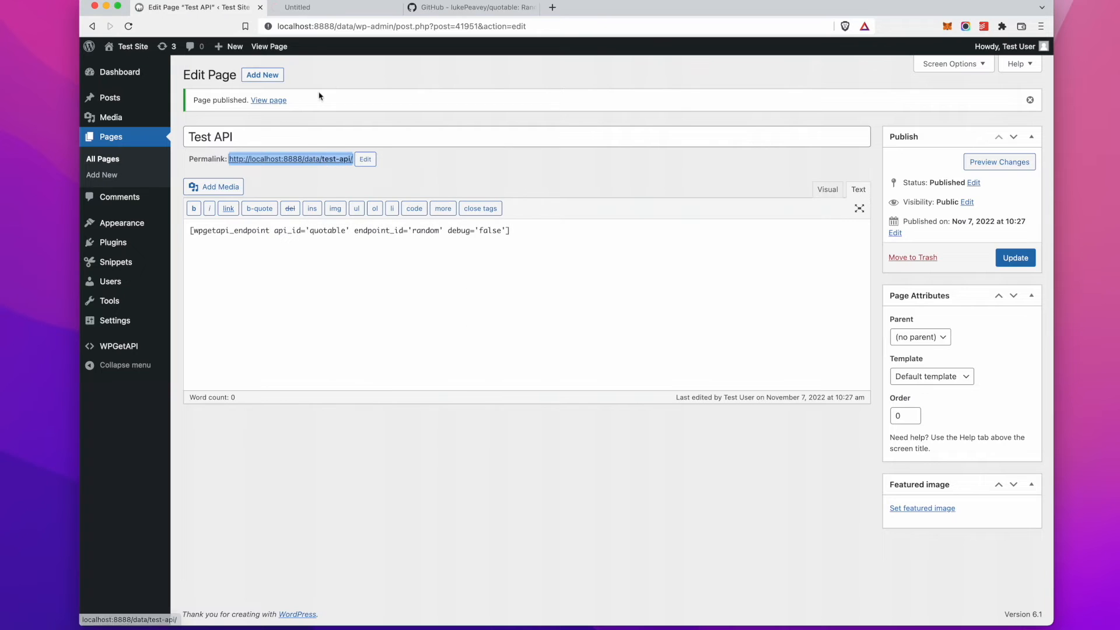
pyautogui.click(323, 9)
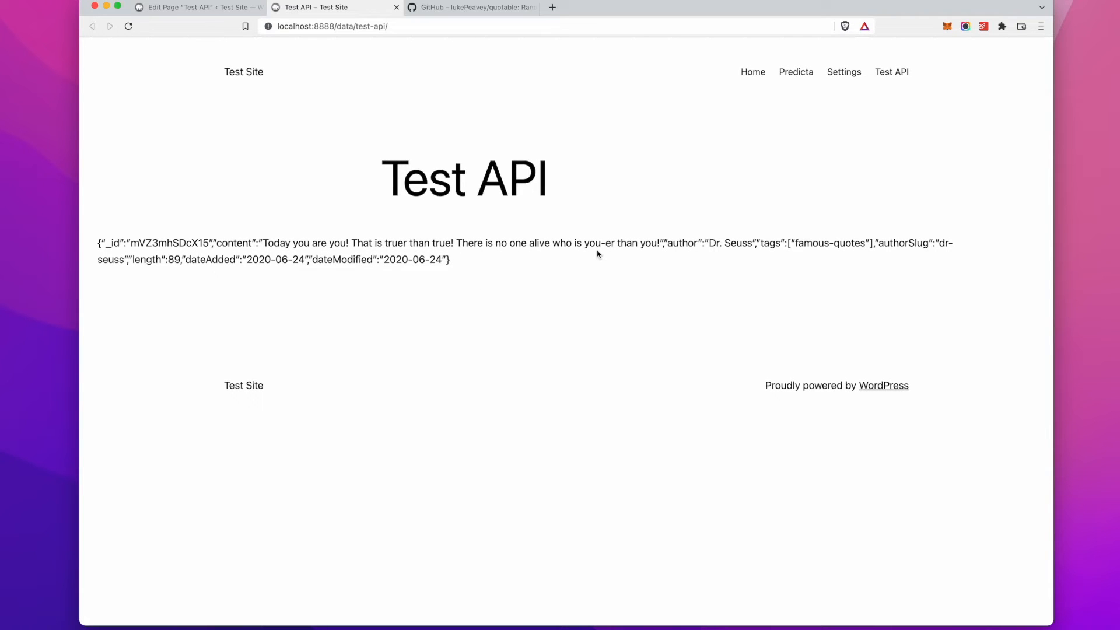
# Step: In WPGetAPI's Quotable settings, set Endpoint 1's results format to PHP array data and save
pyautogui.click(215, 9)
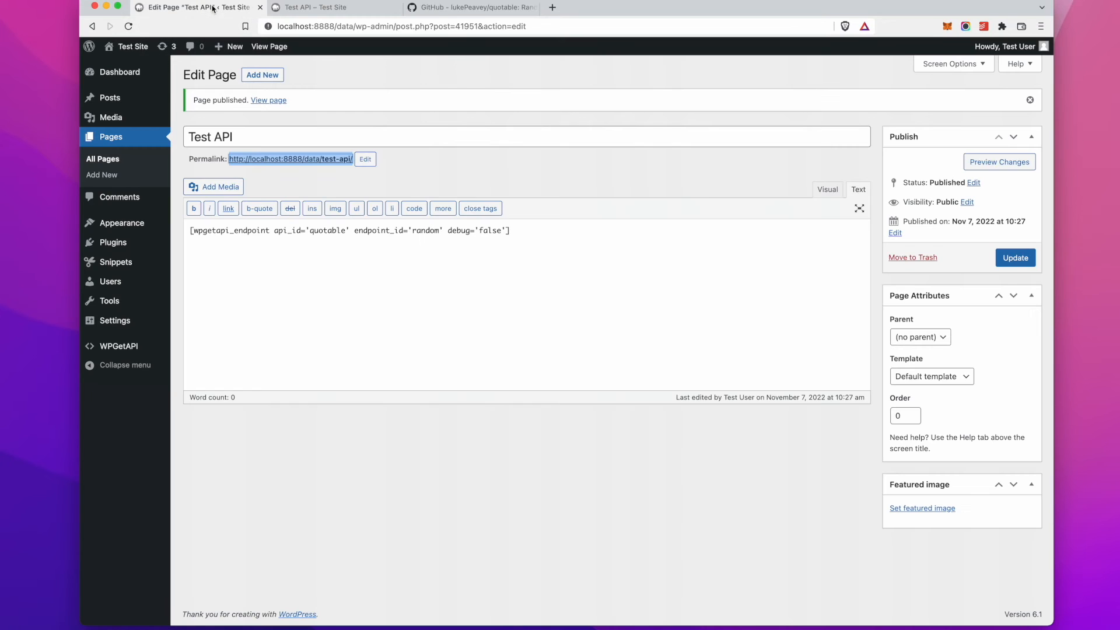
pyautogui.click(549, 308)
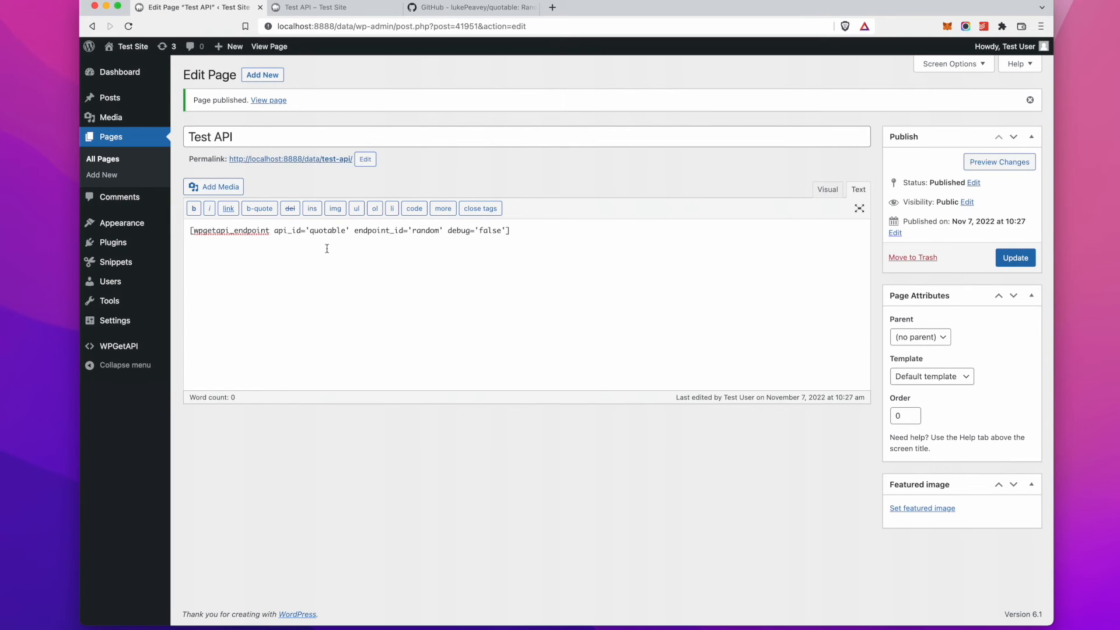
pyautogui.click(118, 349)
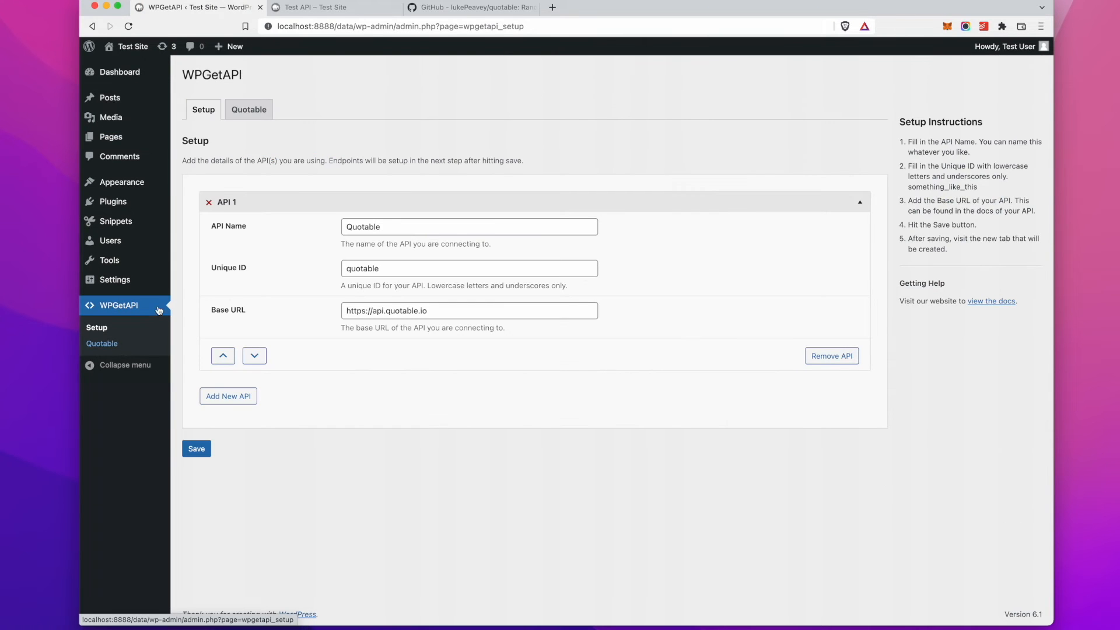
pyautogui.click(252, 112)
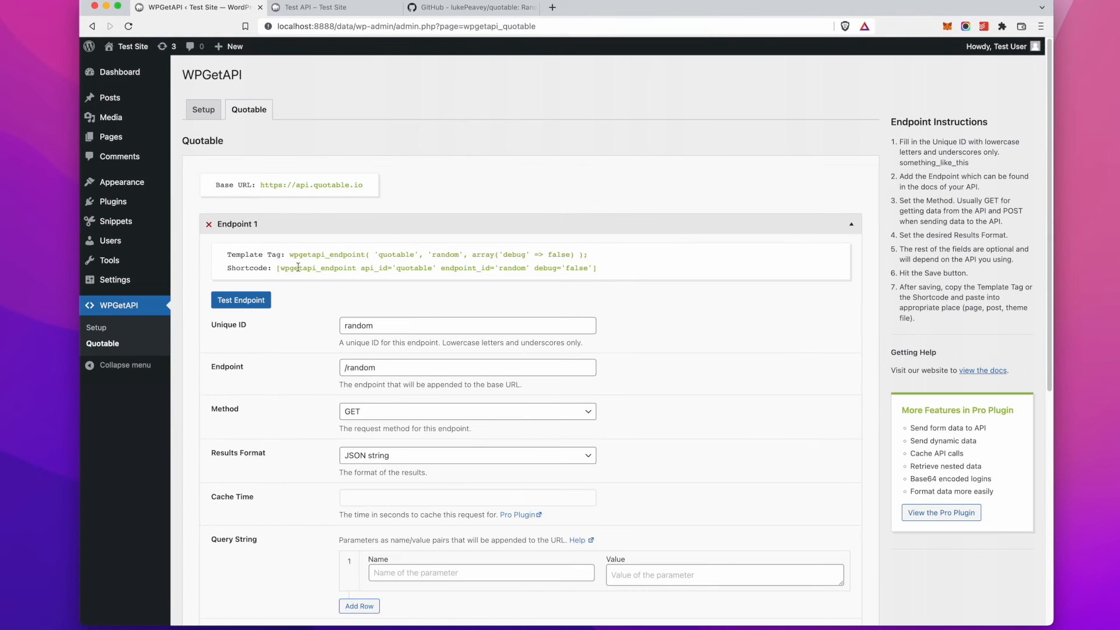
pyautogui.moveTo(290, 255); pyautogui.dragTo(587, 255)
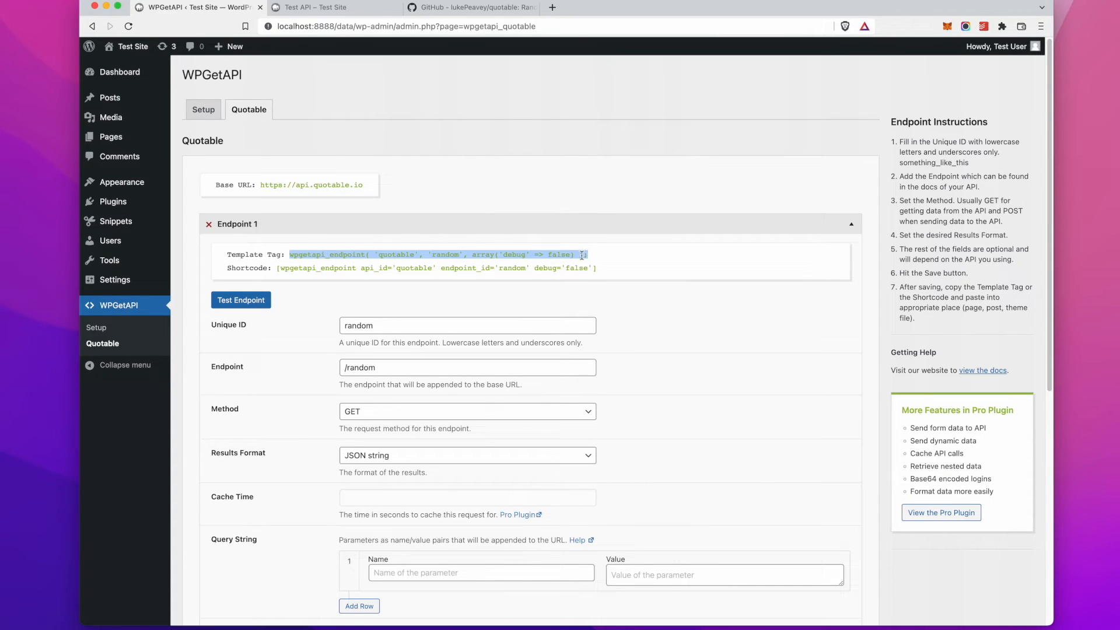
pyautogui.scroll(-1, 443, 266)
pyautogui.click(392, 428)
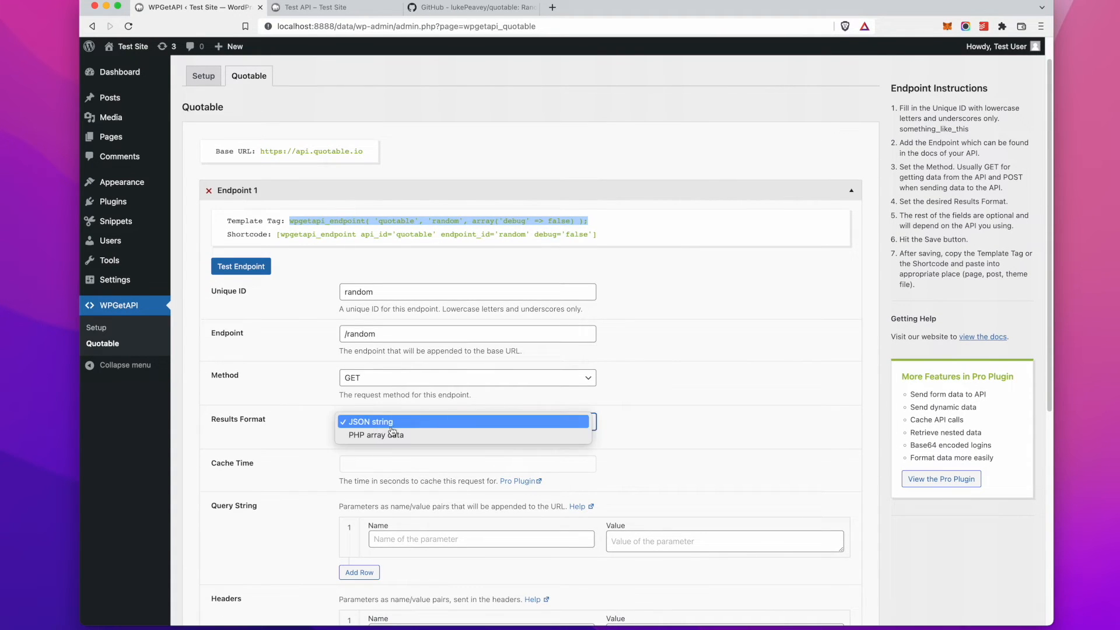
pyautogui.click(392, 436)
pyautogui.scroll(-5, 315, 443)
pyautogui.scroll(-2, 315, 442)
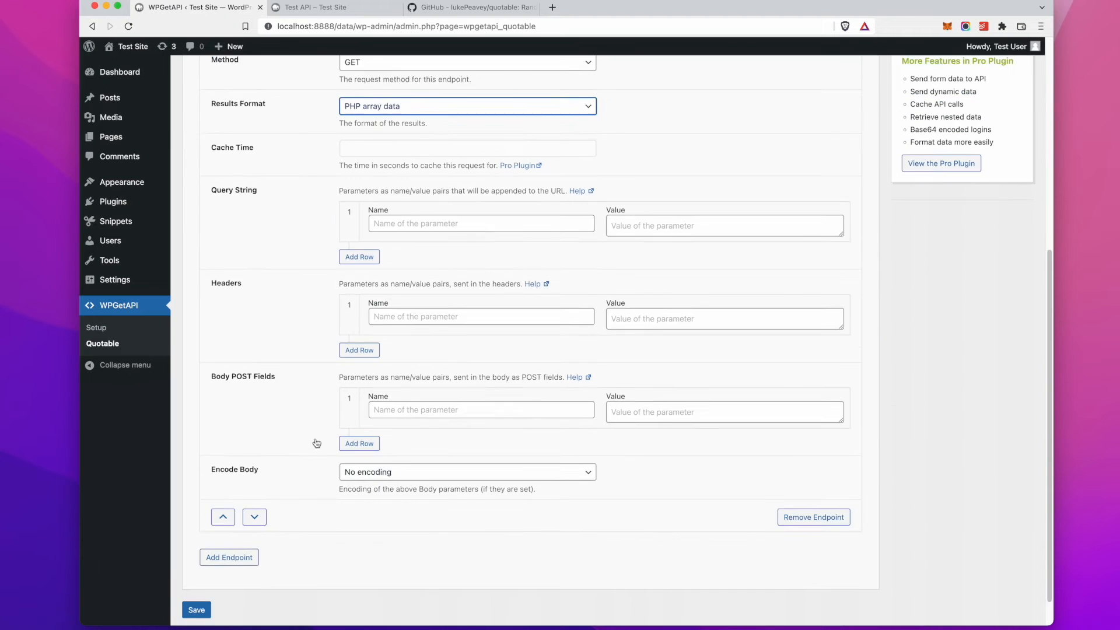
pyautogui.click(194, 572)
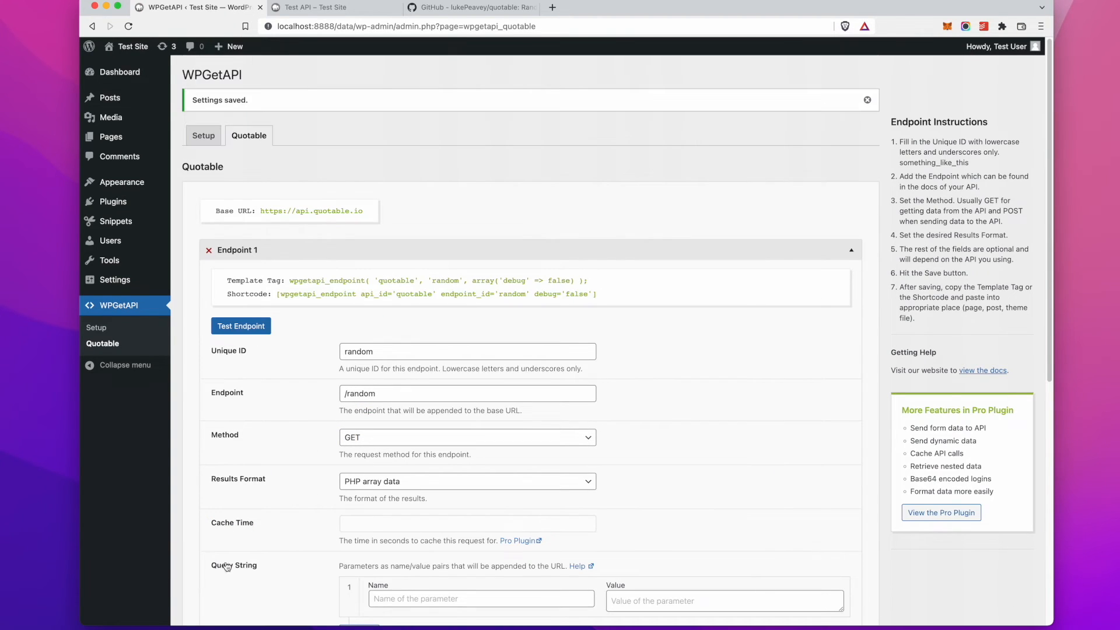
# Step: Copy the full template tag of the random endpoint
pyautogui.moveTo(288, 282); pyautogui.dragTo(593, 279)
pyautogui.rightClick(564, 285)
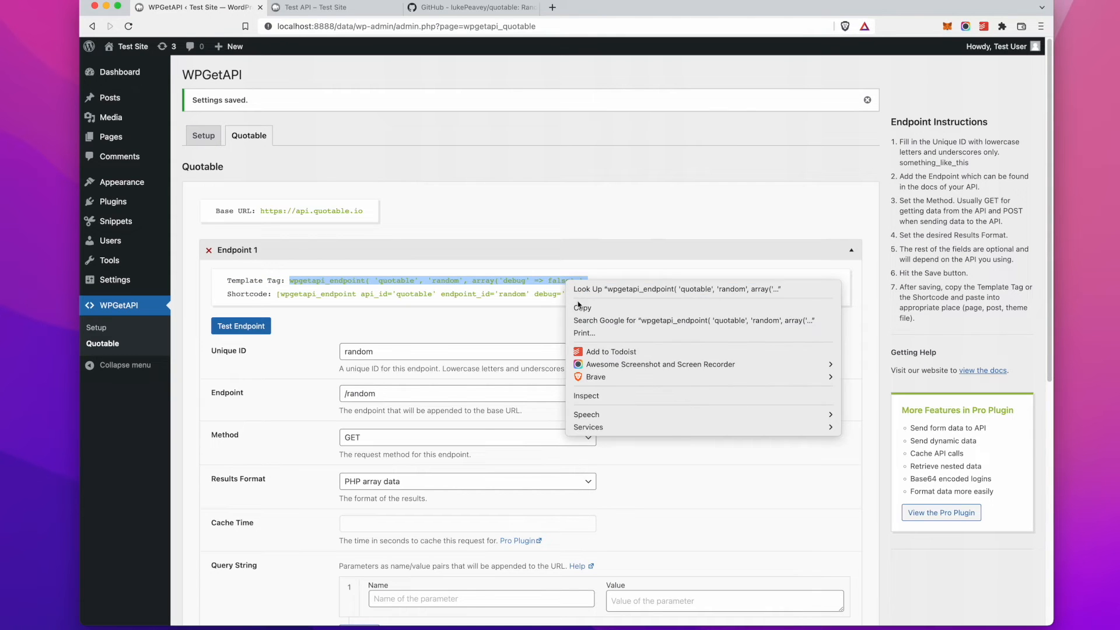
pyautogui.click(579, 308)
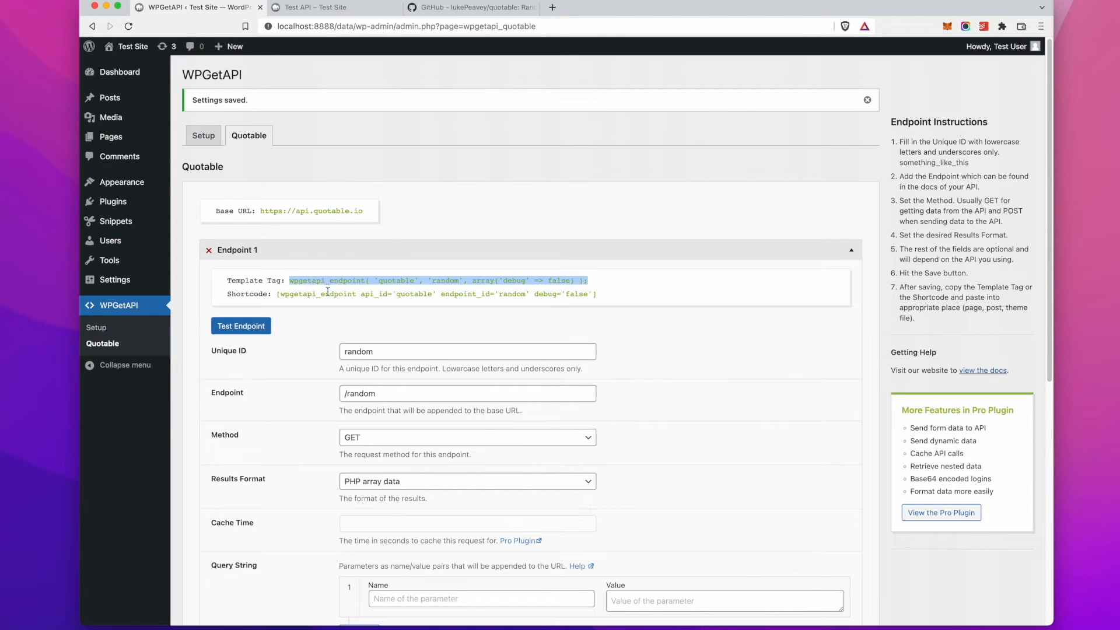
pyautogui.click(350, 128)
# Step: Start a new HTML content snippet in a separate browser tab and title it Test Snippet
pyautogui.moveTo(111, 222)
pyautogui.rightClick(196, 239)
pyautogui.click(205, 243)
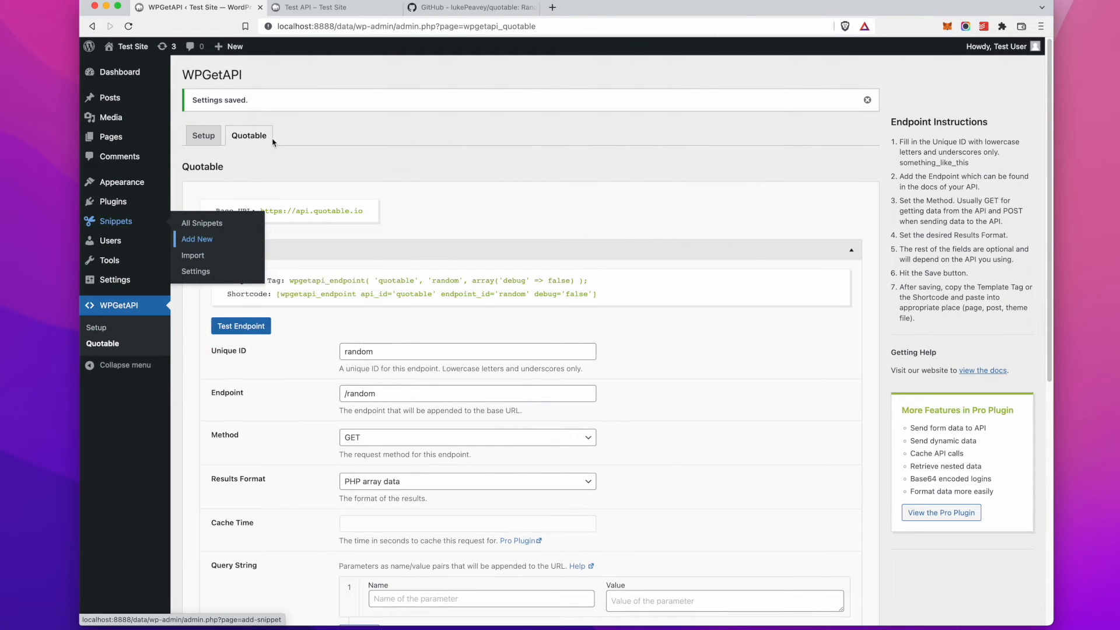
pyautogui.click(458, 7)
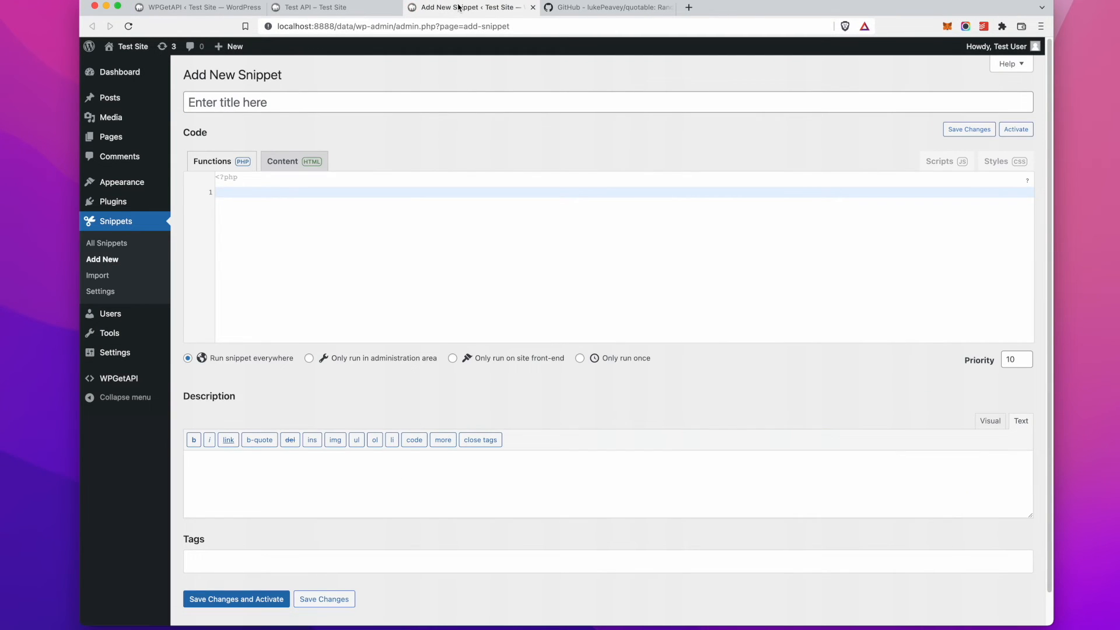
pyautogui.click(293, 163)
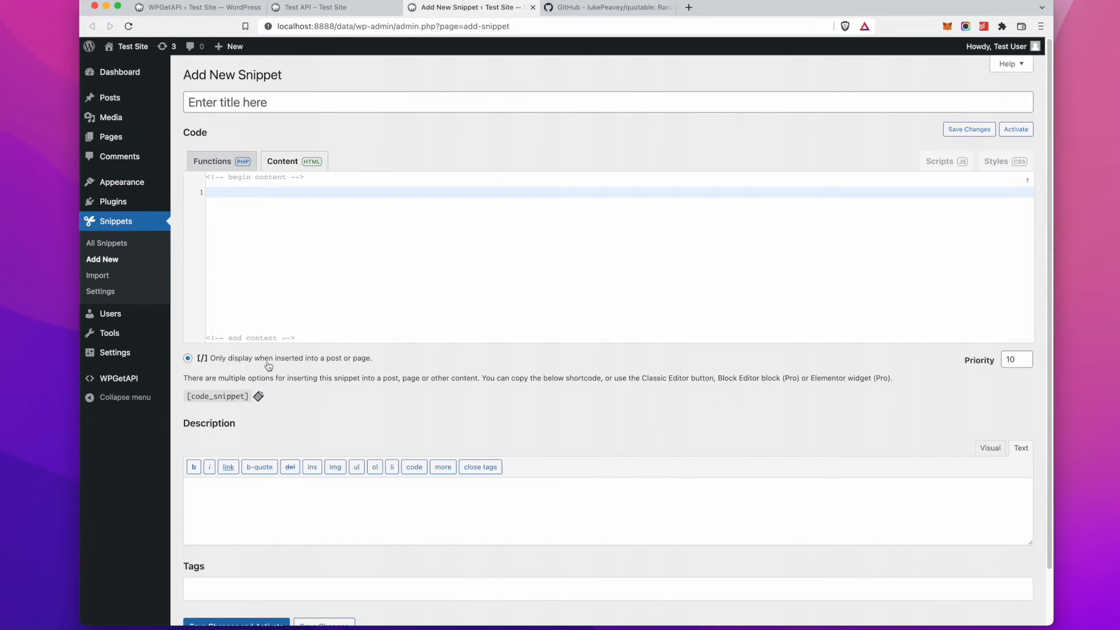
pyautogui.click(221, 102)
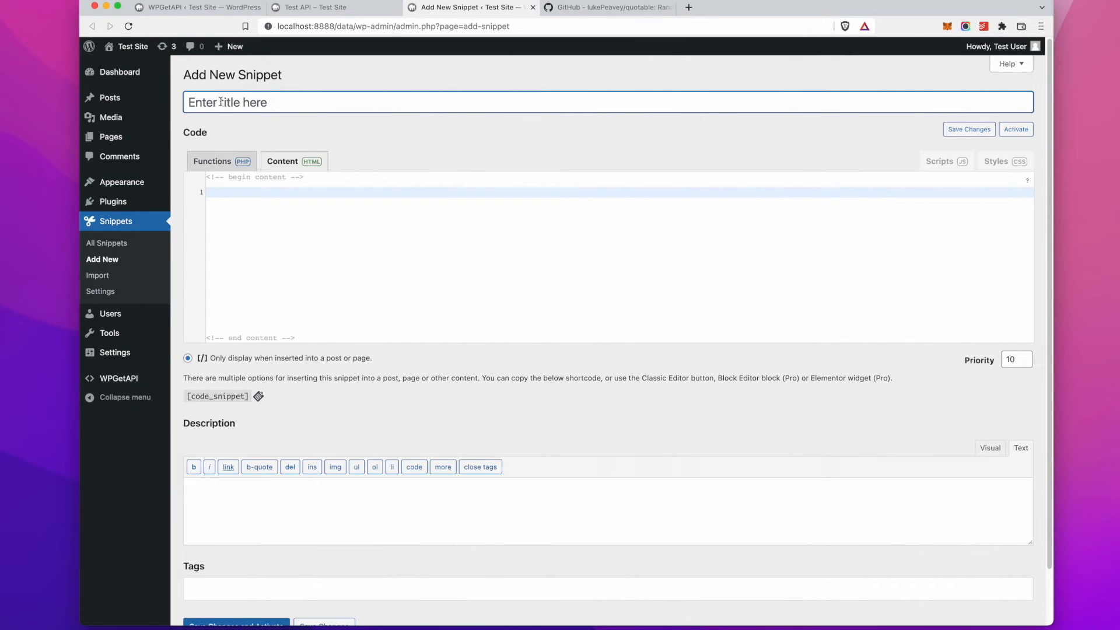
pyautogui.write('Test Snippet')
# Step: In the snippet code, add a <?php opening tag and the copied template tag, assigned to the variable $data
pyautogui.click(255, 196)
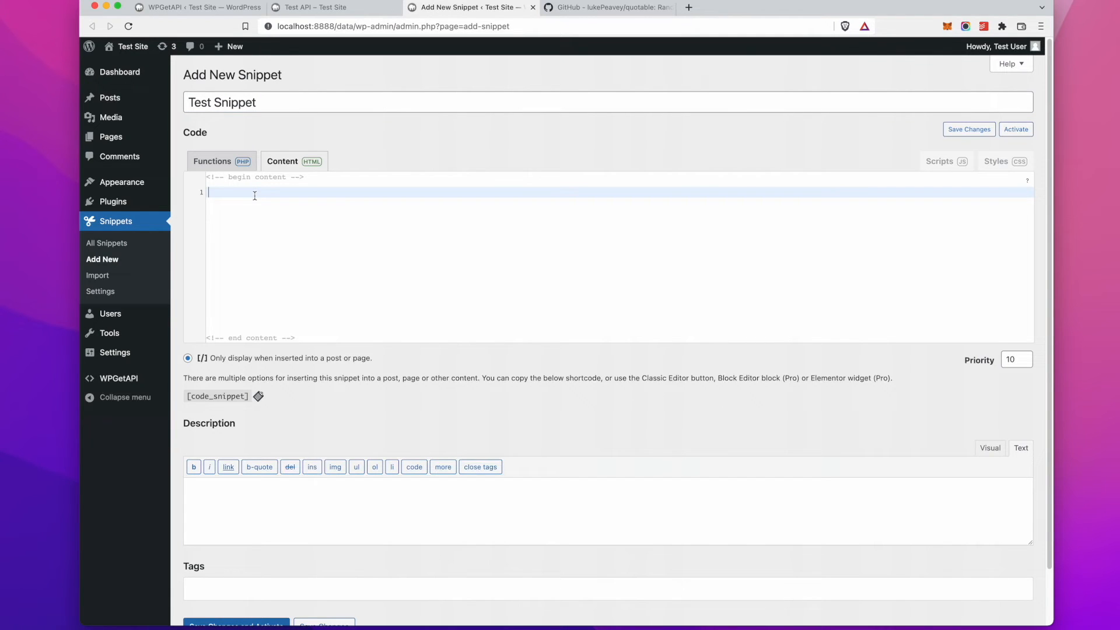
pyautogui.write('<?php')
pyautogui.press('Return')
pyautogui.press('Return')
pyautogui.press('super+v')
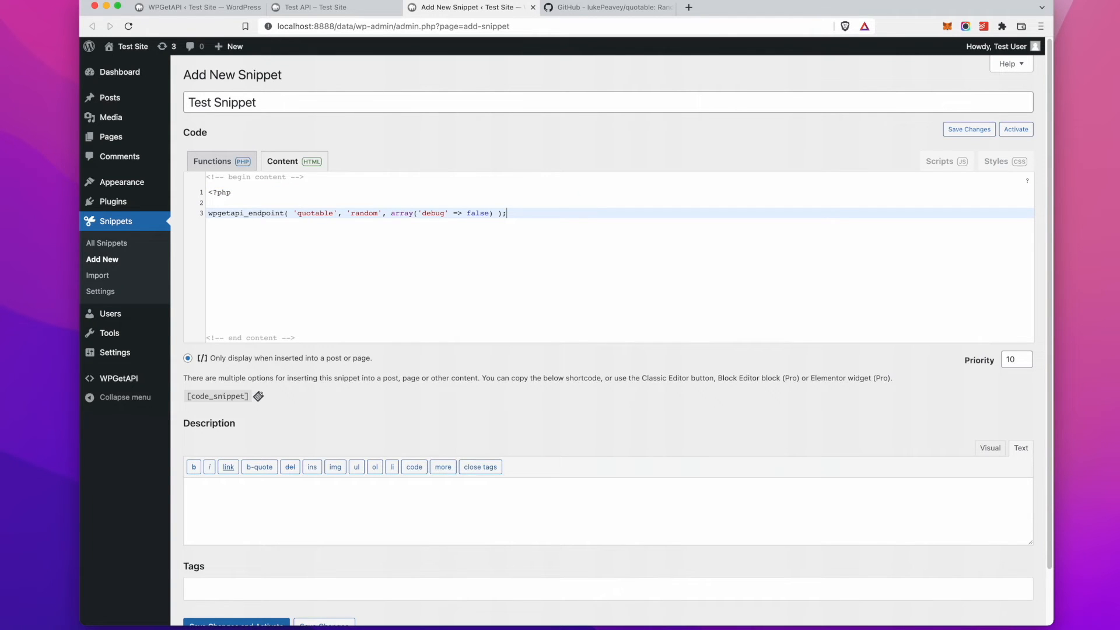
pyautogui.click(208, 214)
pyautogui.write('$data =')
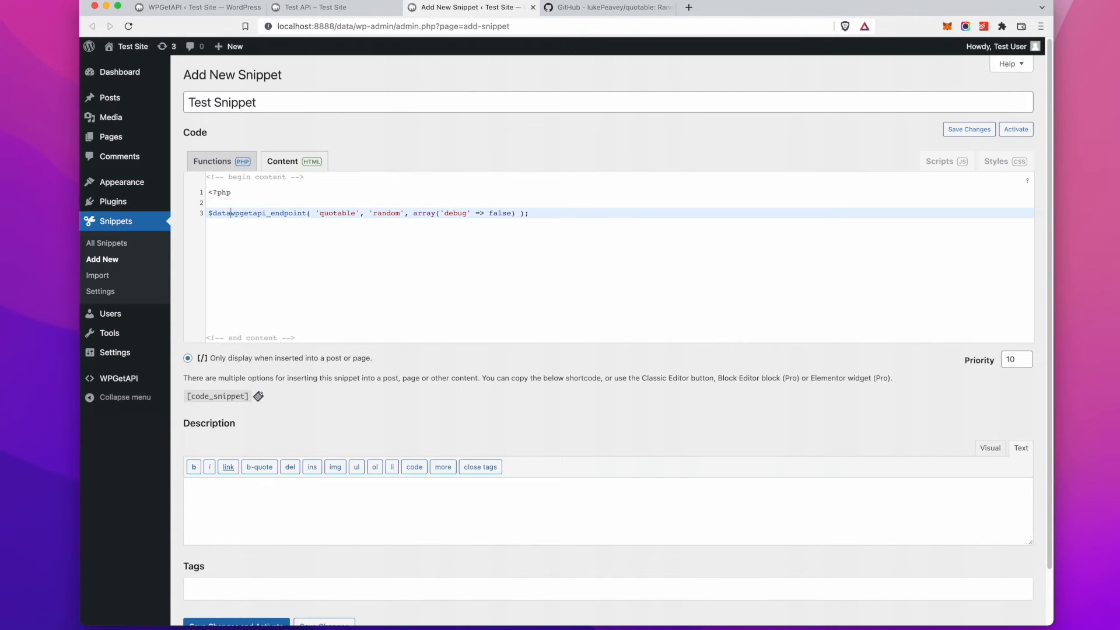
# Step: Below the assignment, add var_dump($data); and close the PHP block with ?>
pyautogui.click(555, 213)
pyautogui.press('Return')
pyautogui.press('Return')
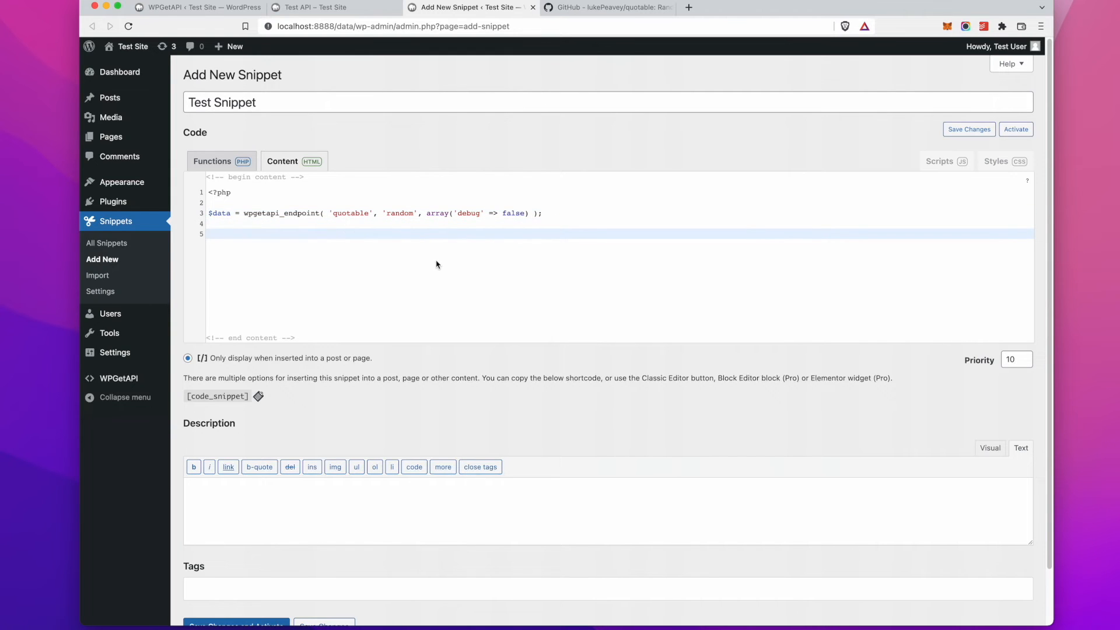
pyautogui.write('wp')
pyautogui.write('r_dump(')
pyautogui.write('$dat')
pyautogui.write('a);')
pyautogui.press('Return')
pyautogui.press('Return')
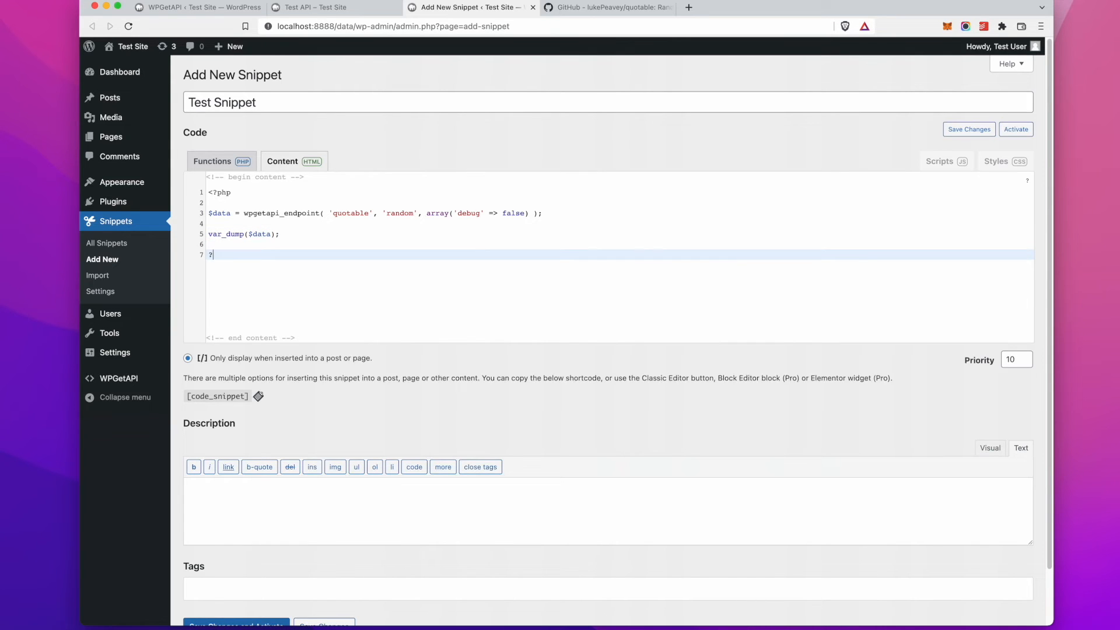
# Step: Save and activate the snippet, and copy its shortcode [code_snippet id=6 php=true]
pyautogui.scroll(-2, 524, 414)
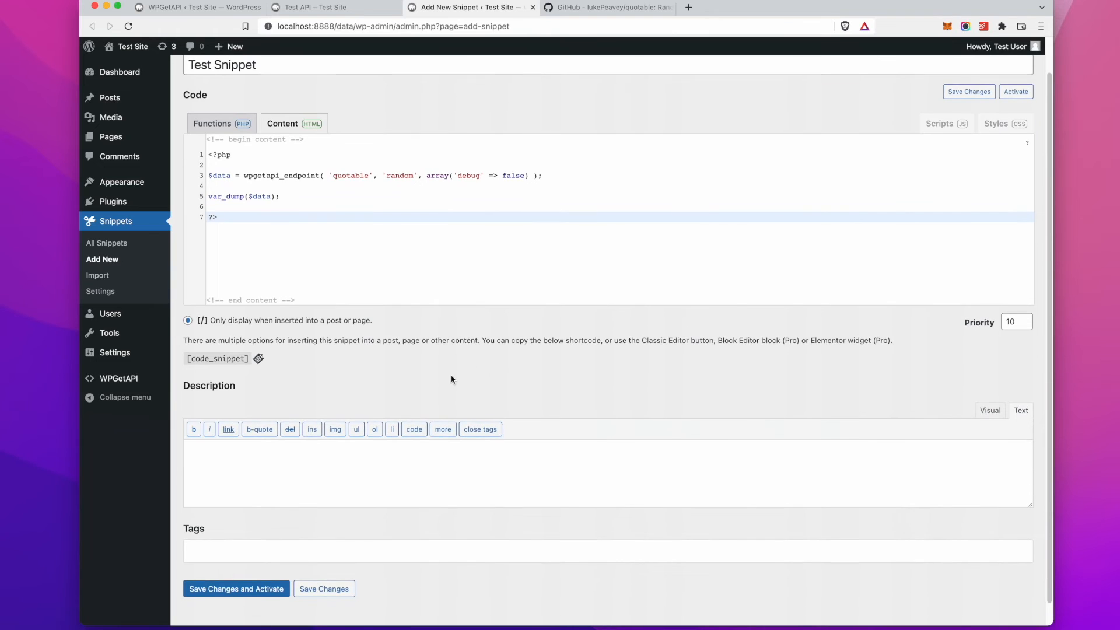
pyautogui.click(244, 591)
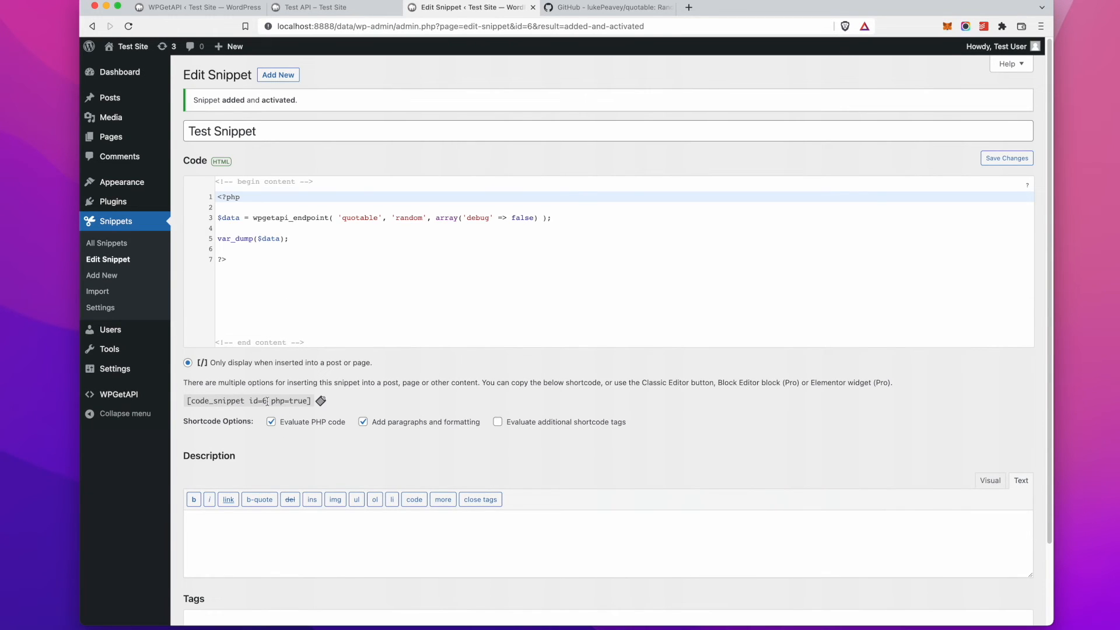
pyautogui.moveTo(189, 401); pyautogui.dragTo(312, 410)
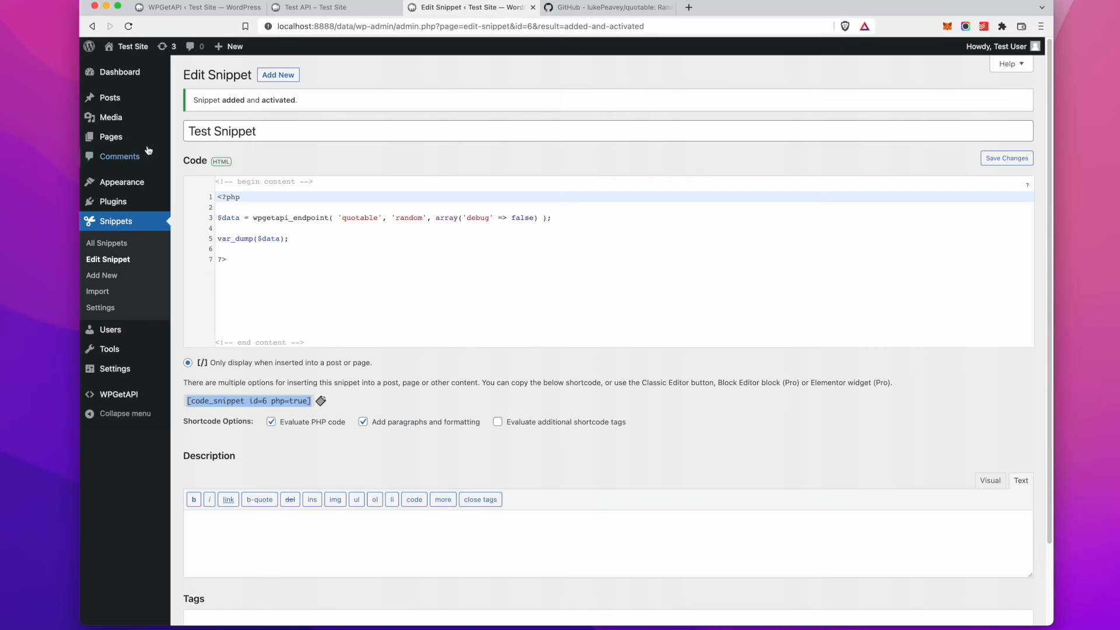
# Step: In a new browser tab, create a page titled Test Snippet containing the copied snippet shortcode and publish it
pyautogui.moveTo(111, 140)
pyautogui.rightClick(190, 154)
pyautogui.click(222, 159)
pyautogui.click(581, 10)
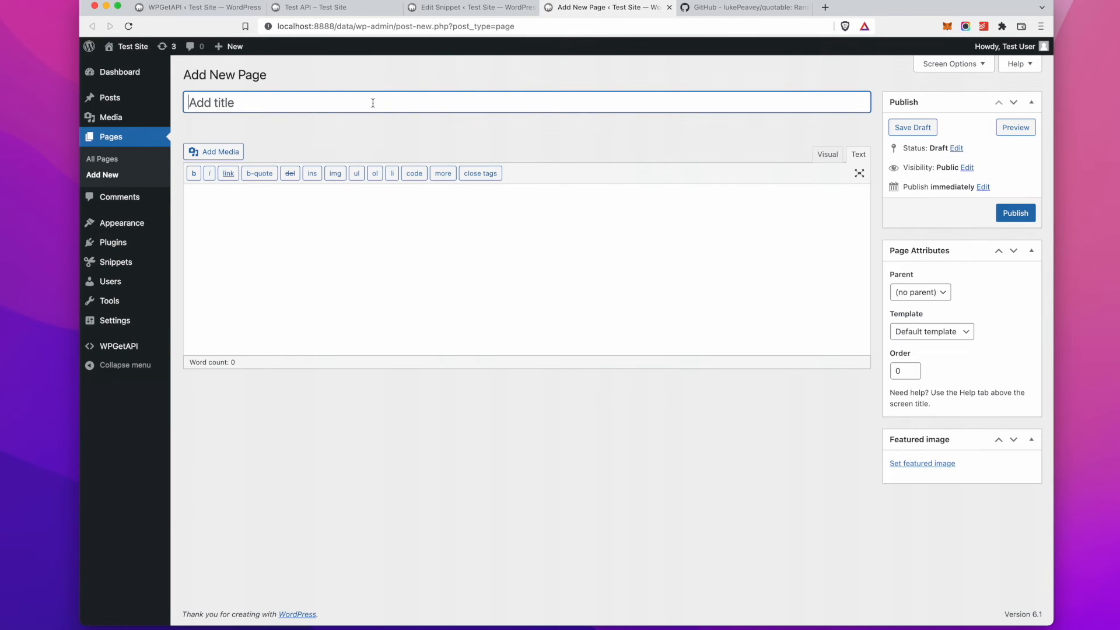
pyautogui.write('Test Snippet')
pyautogui.click(345, 211)
pyautogui.press('super+v')
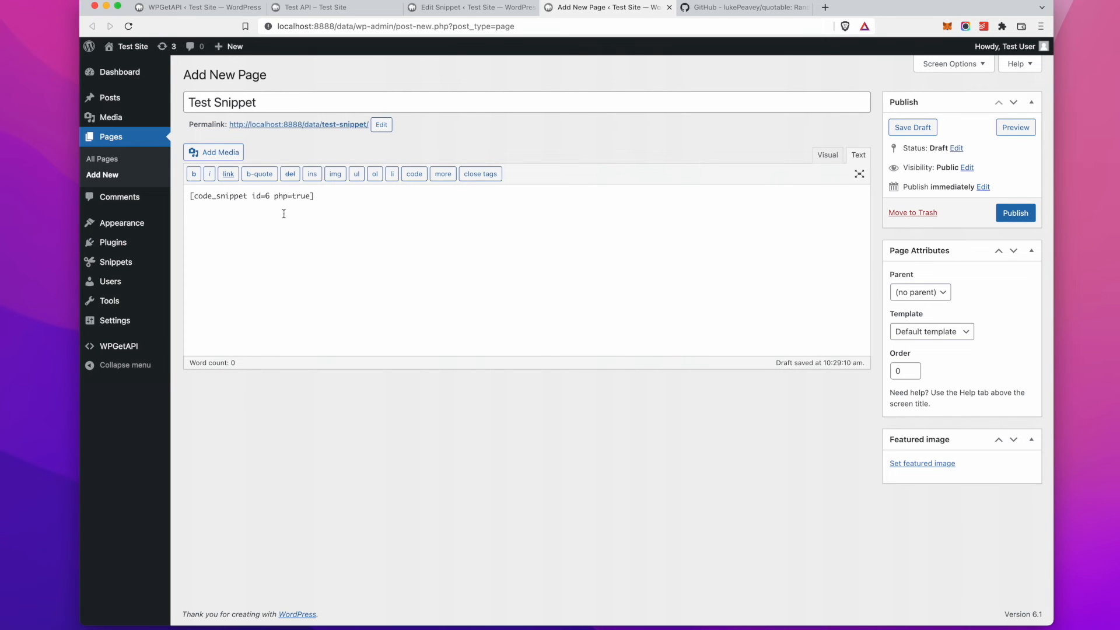
pyautogui.click(1018, 220)
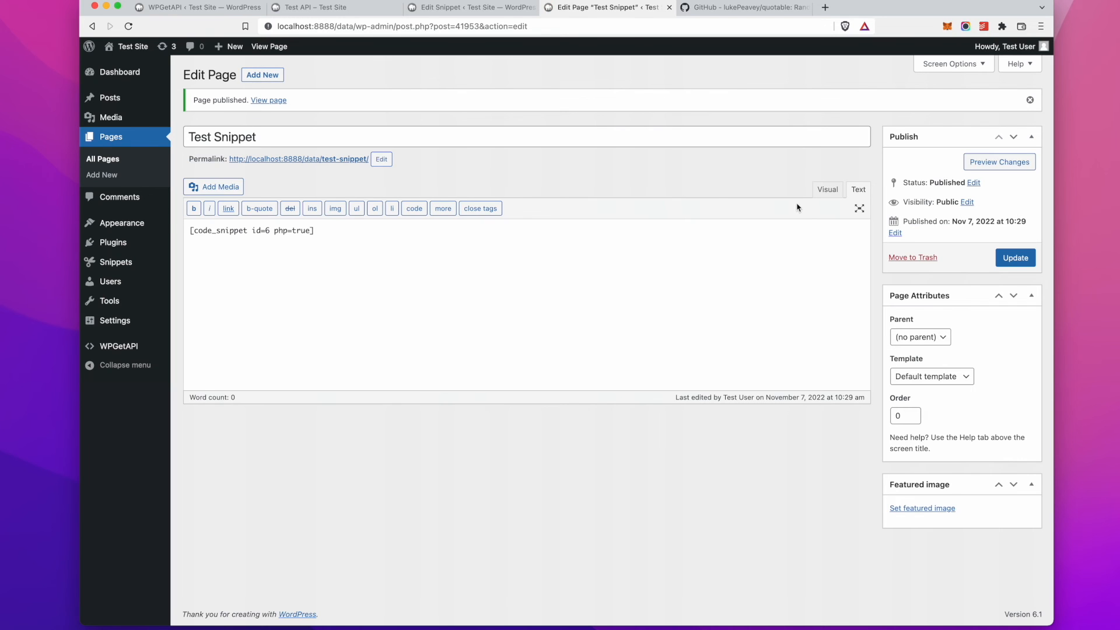
# Step: Open the published Test Snippet page in a new tab and compare its output with the Test API page
pyautogui.rightClick(304, 158)
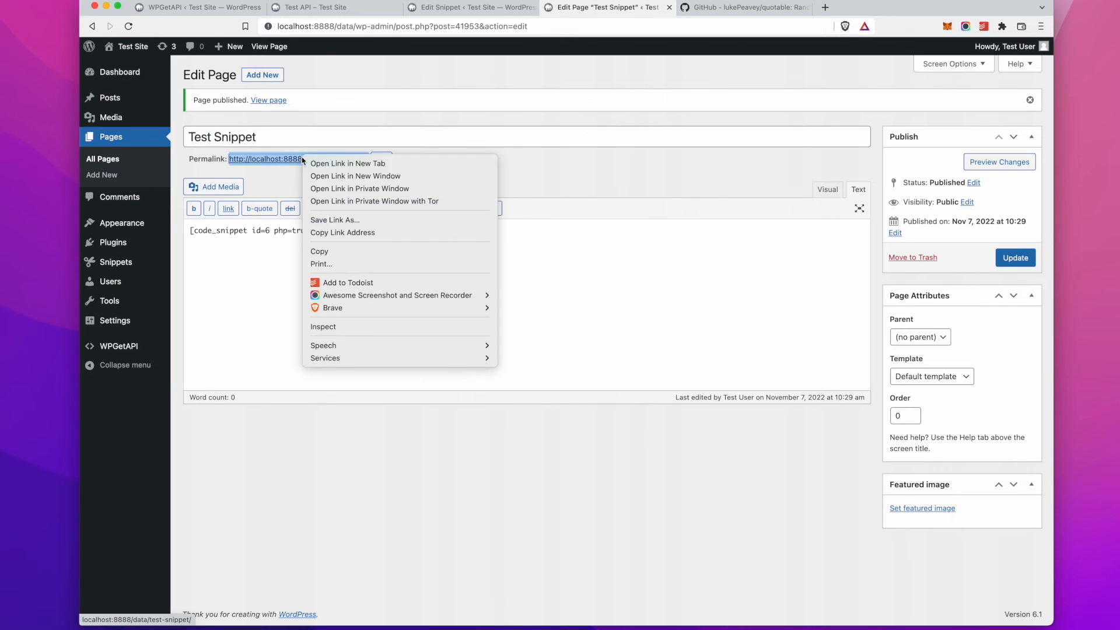
pyautogui.click(334, 165)
pyautogui.click(716, 13)
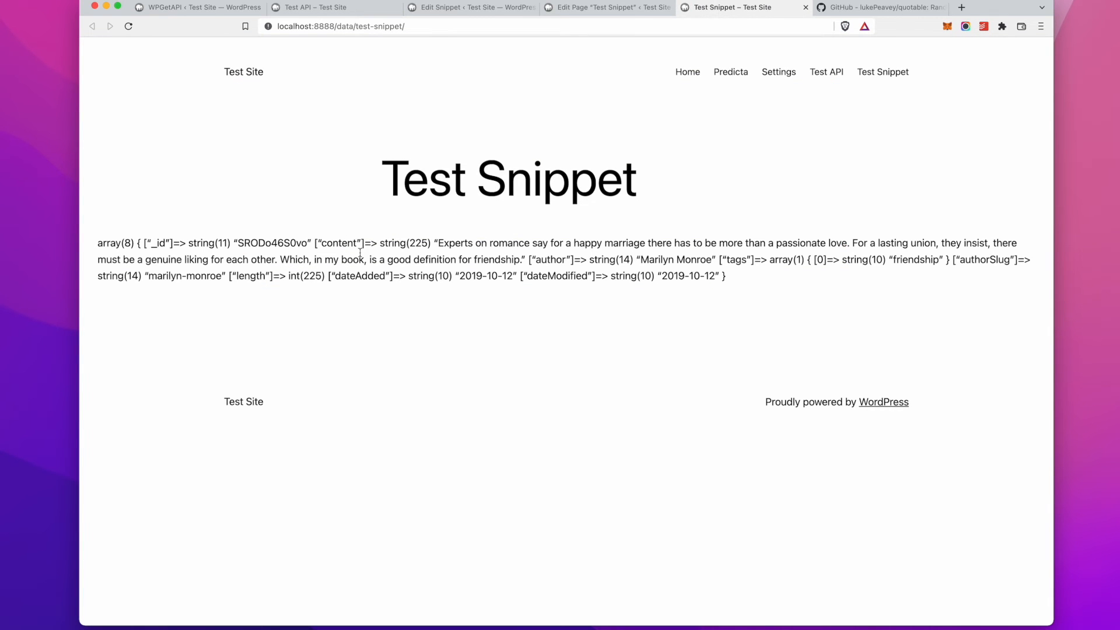
pyautogui.click(205, 11)
pyautogui.click(318, 7)
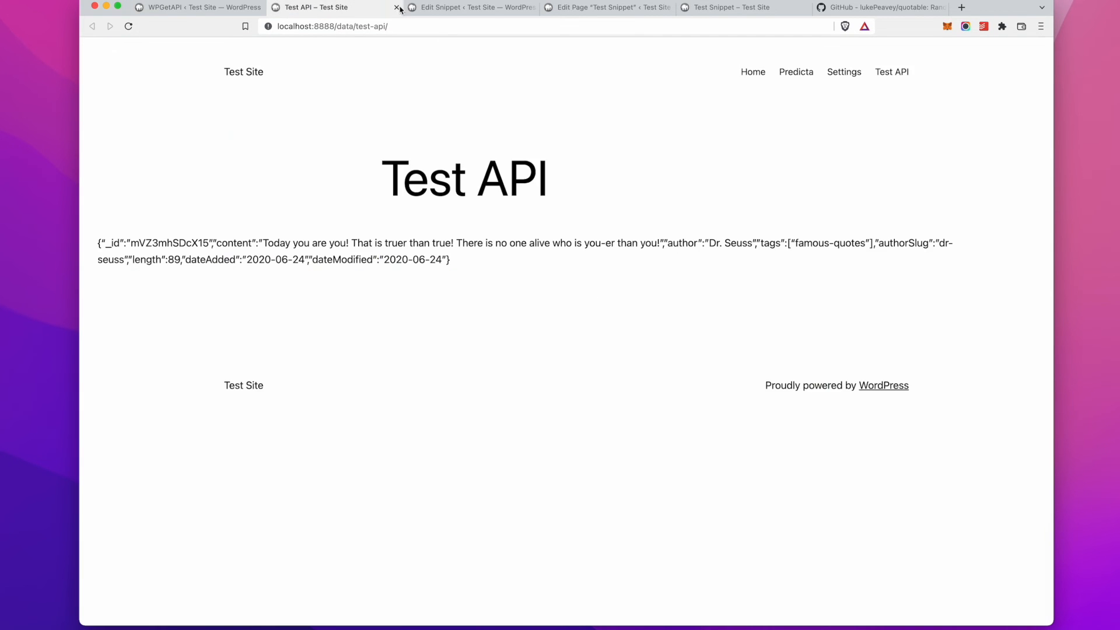
# Step: In the Test Snippet code, replace the var_dump line with echo $data['content'];
pyautogui.click(467, 7)
pyautogui.click(336, 250)
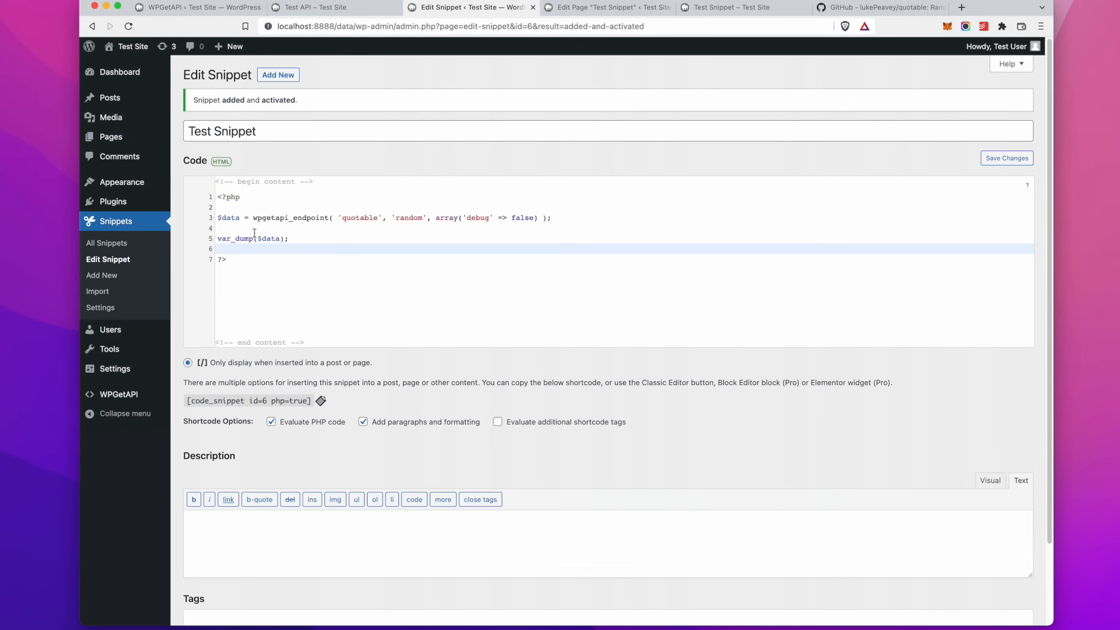
pyautogui.moveTo(296, 239); pyautogui.dragTo(218, 239)
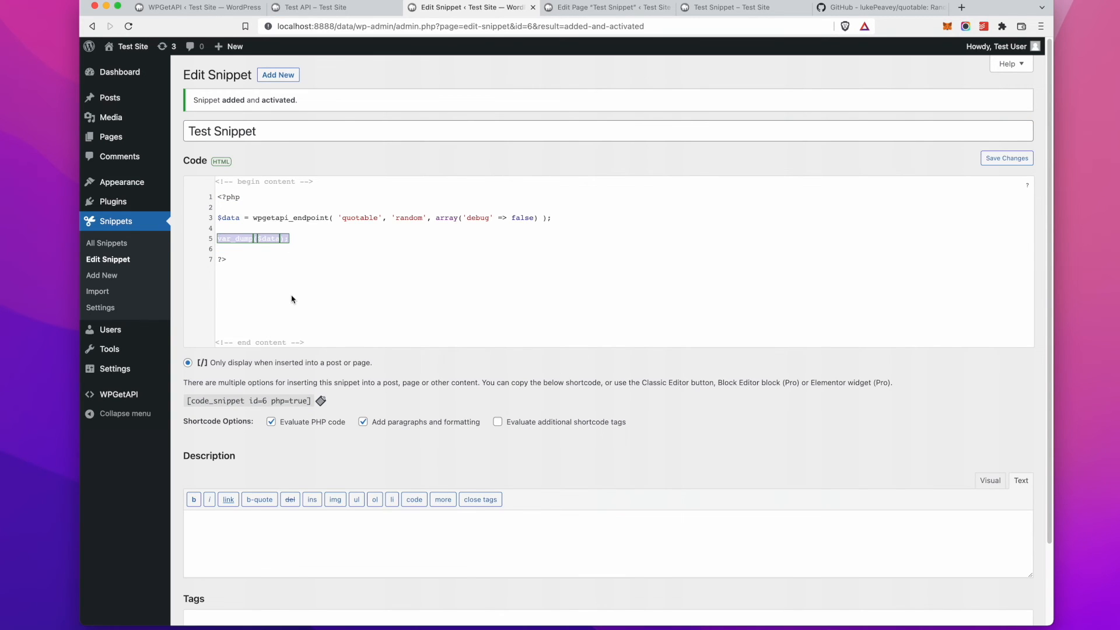
pyautogui.write('ec')
pyautogui.write('ho $da')
pyautogui.write("ta['")
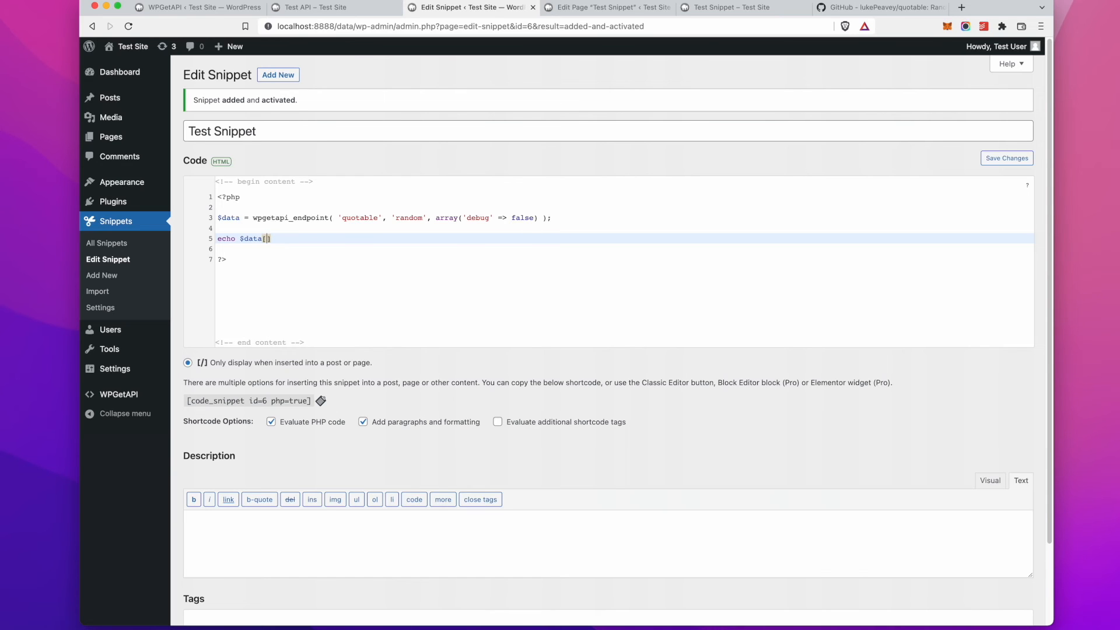
pyautogui.write('content')
# Step: Save the snippet changes and reload the Test Snippet page to check its output
pyautogui.click(619, 9)
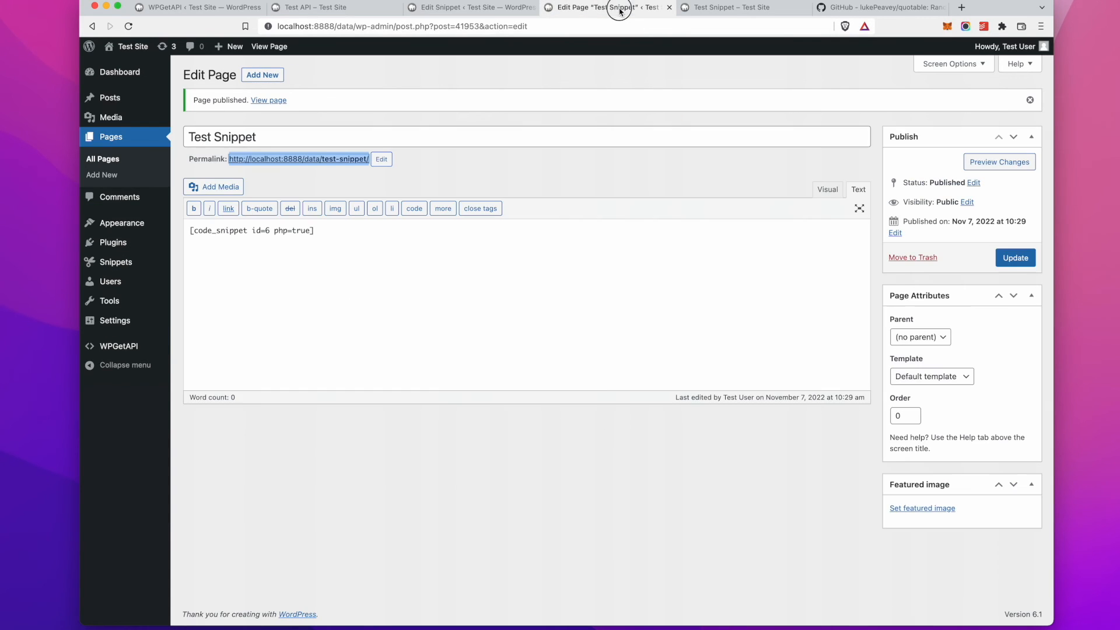
pyautogui.click(713, 8)
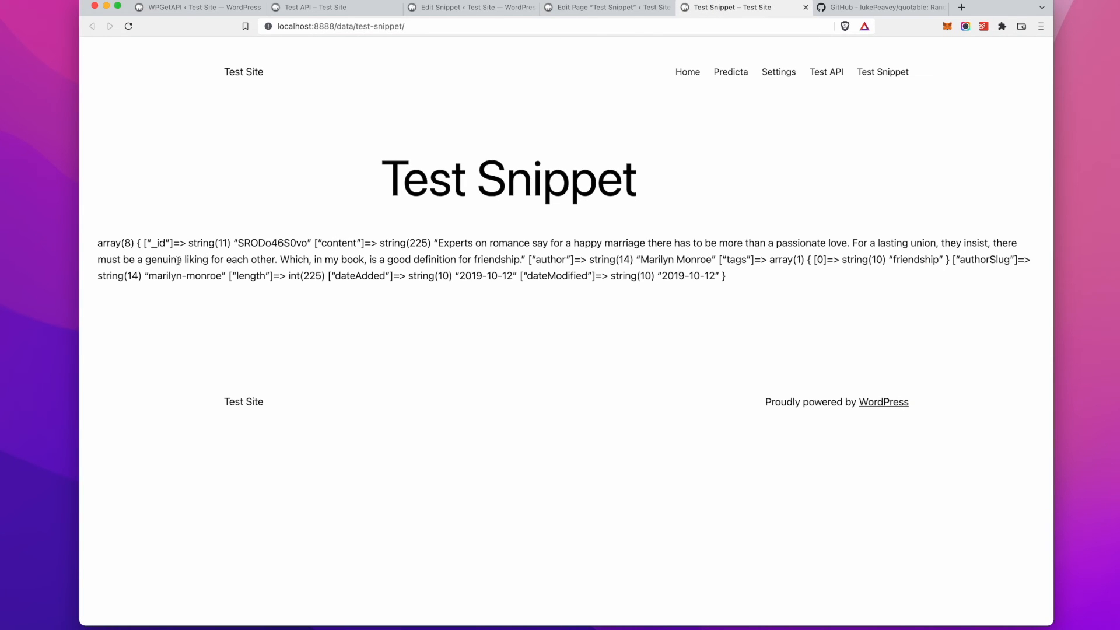
pyautogui.click(452, 12)
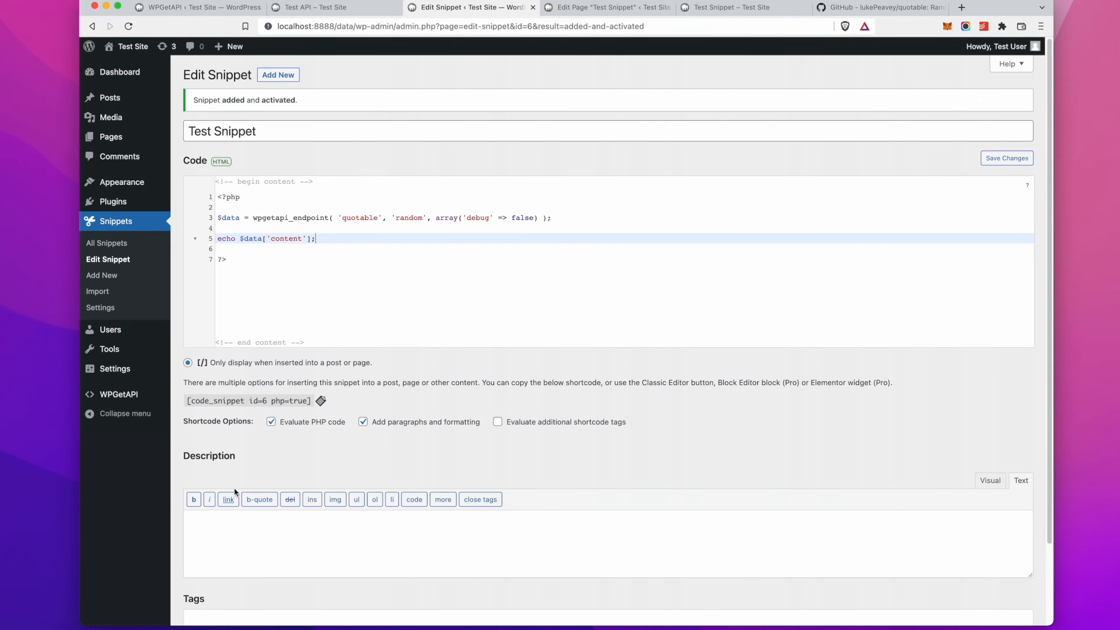
pyautogui.scroll(-3, 235, 489)
pyautogui.click(213, 565)
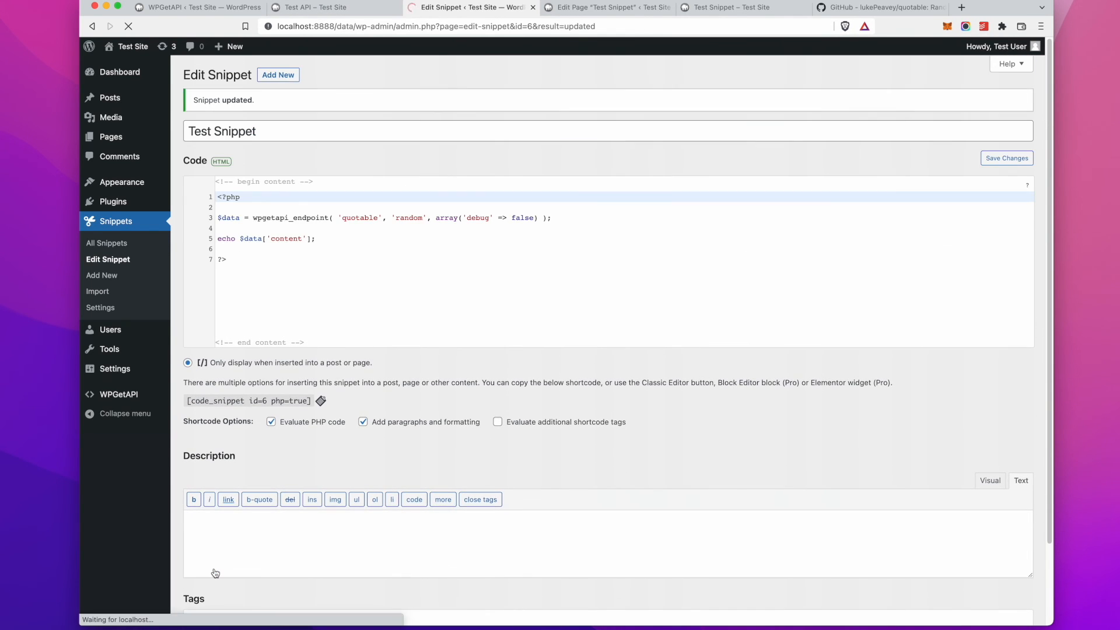
pyautogui.click(742, 8)
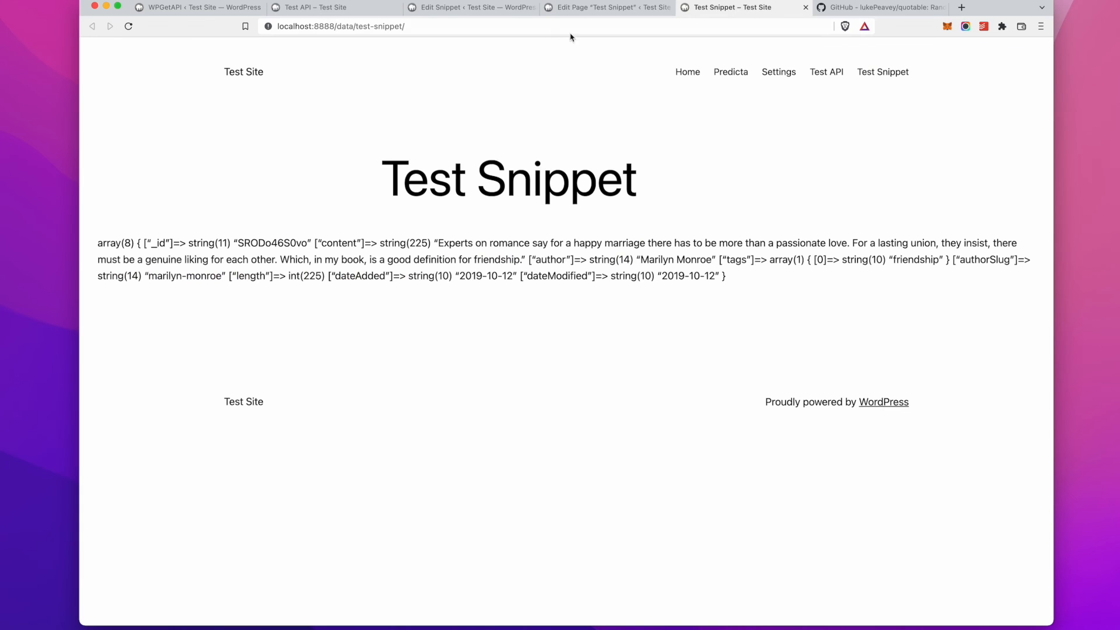
pyautogui.click(128, 27)
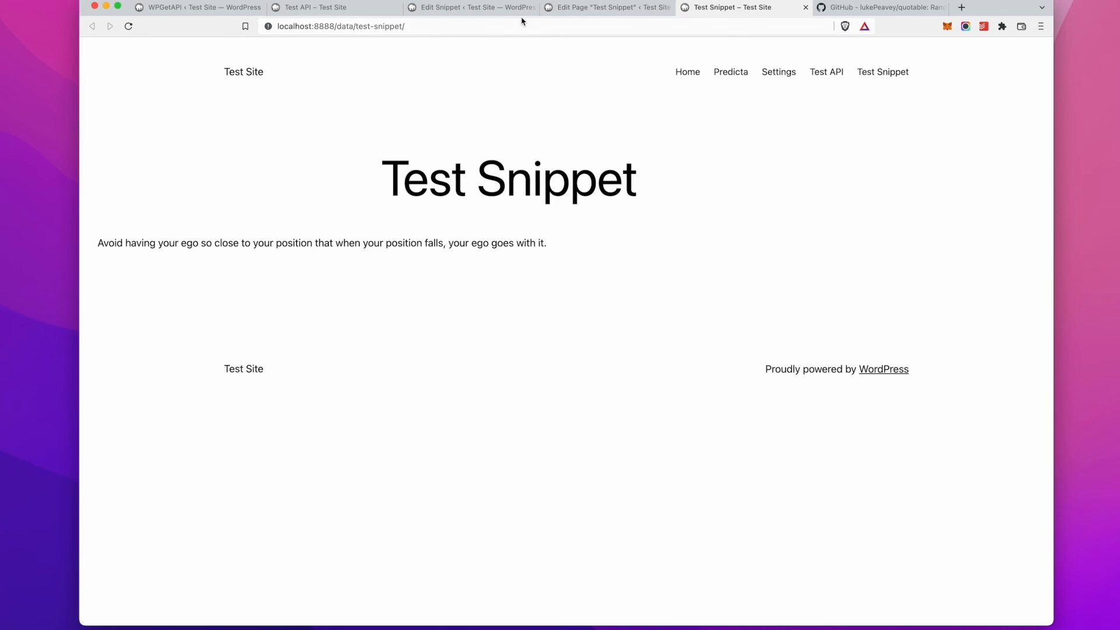
# Step: Below the content line of the snippet, add echo '<br>'; and echo $data['author']; on separate lines
pyautogui.click(472, 7)
pyautogui.click(322, 237)
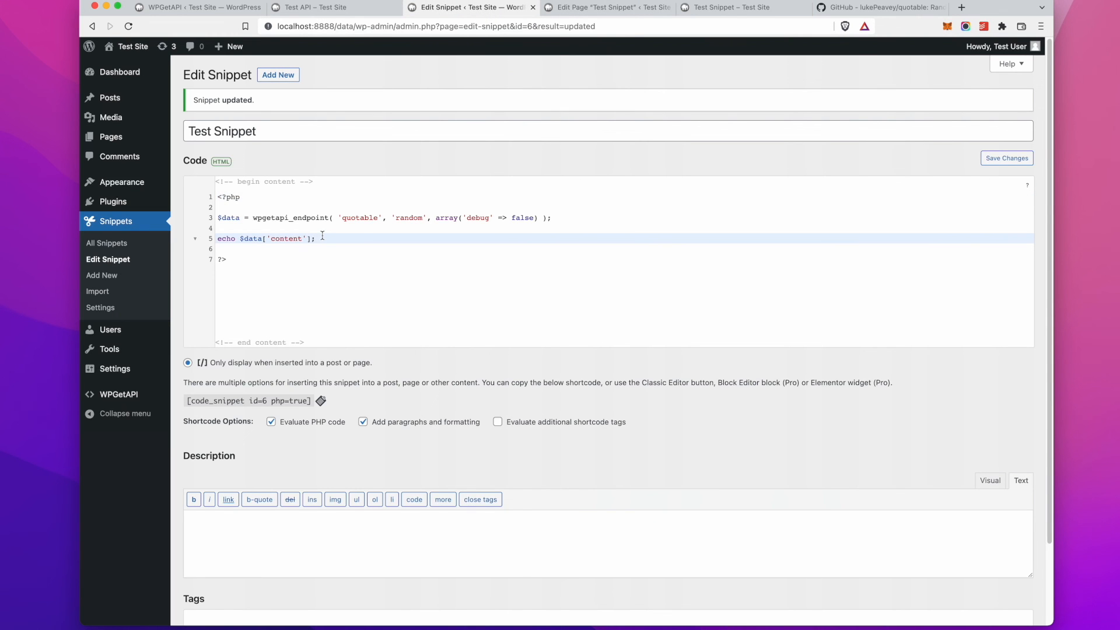
pyautogui.press('Return')
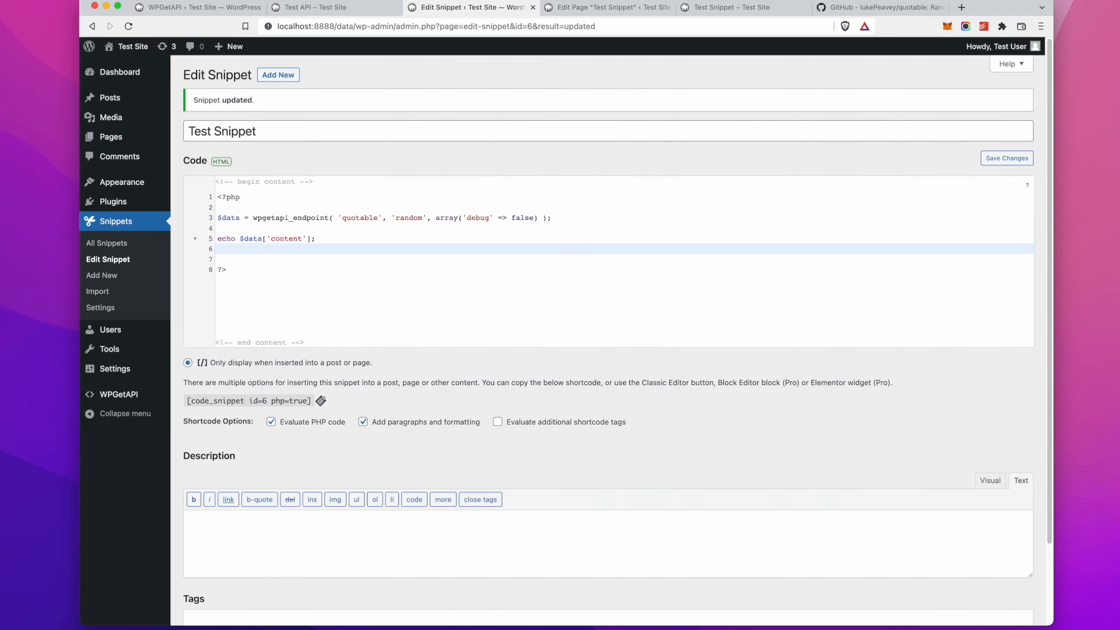
pyautogui.write("echo '<br>';")
pyautogui.press('Return')
pyautogui.write('echo $data')
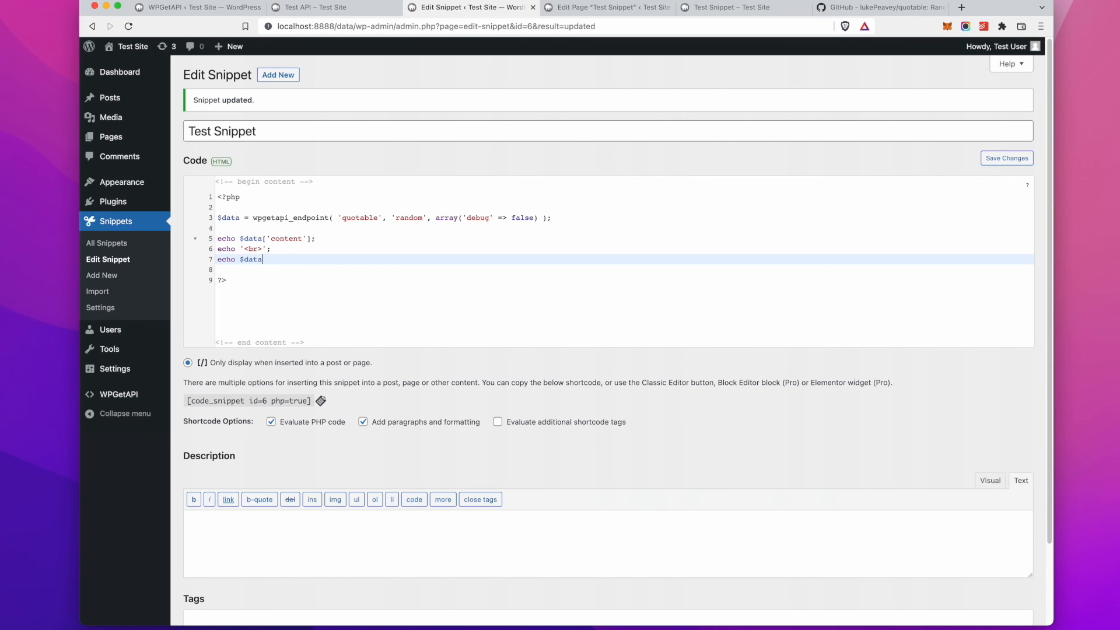
pyautogui.write("['author']'")
pyautogui.press('BackSpace')
pyautogui.write(';')
# Step: Save the snippet with the author line and refresh the Test Snippet page to view the result
pyautogui.scroll(-3, 321, 241)
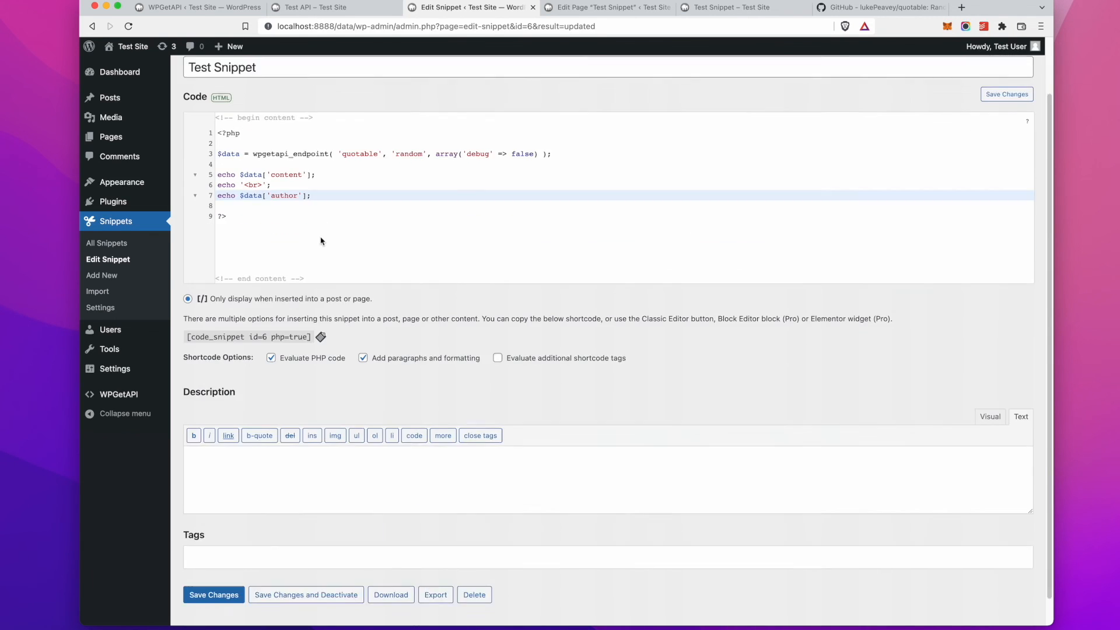
pyautogui.click(213, 565)
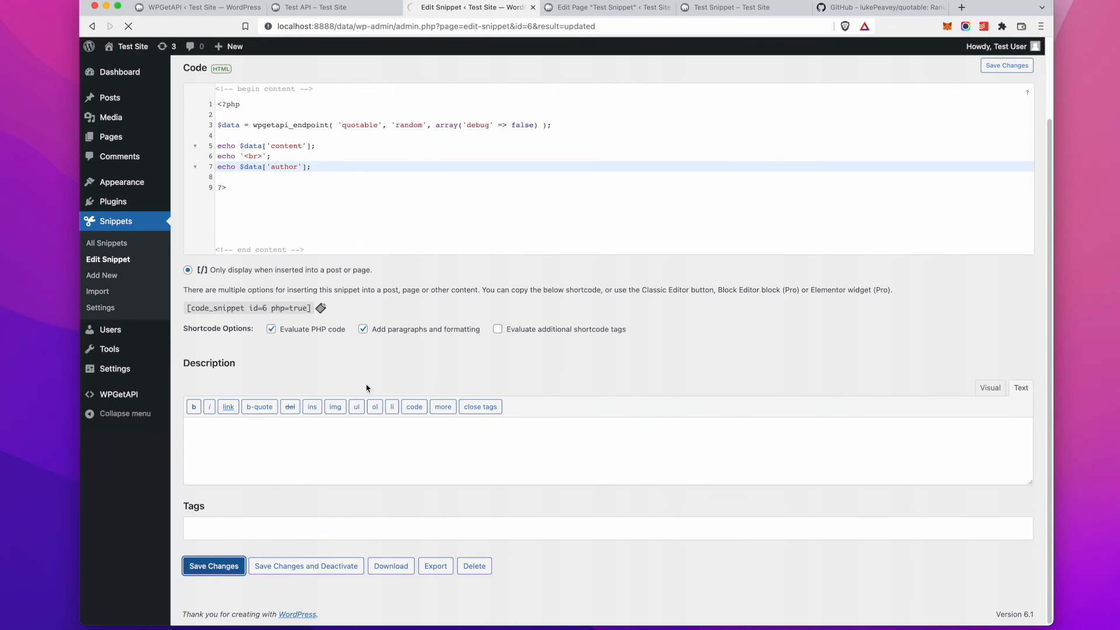
pyautogui.click(724, 7)
pyautogui.click(129, 27)
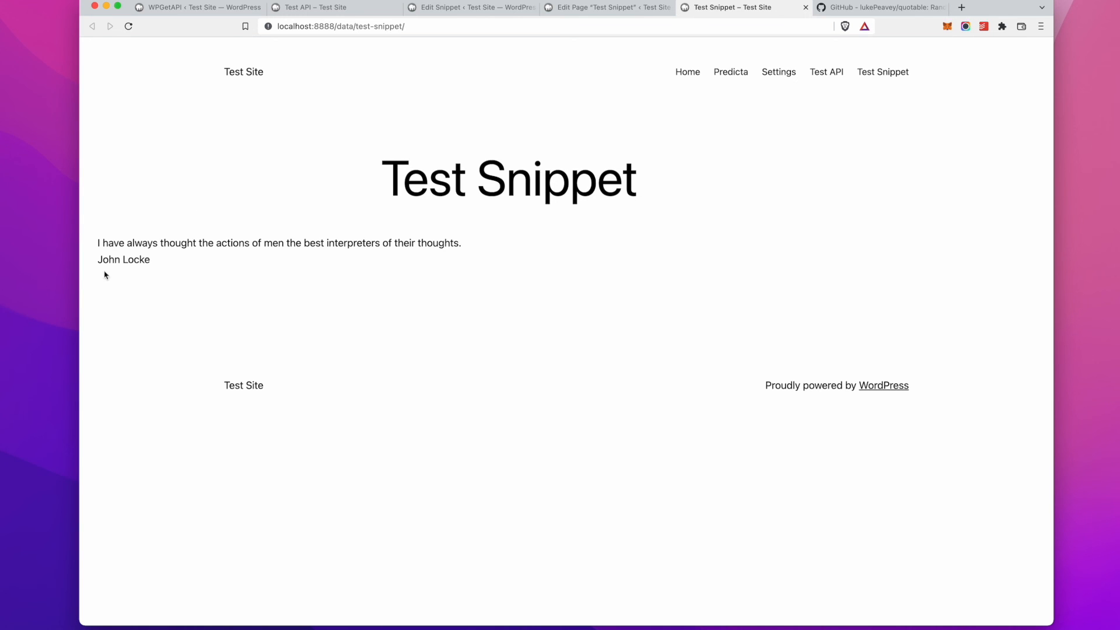
# Step: Compare the Test API page with the Test Snippet page, and examine the optional settings of the Quotable random endpoint in WPGetAPI
pyautogui.click(328, 10)
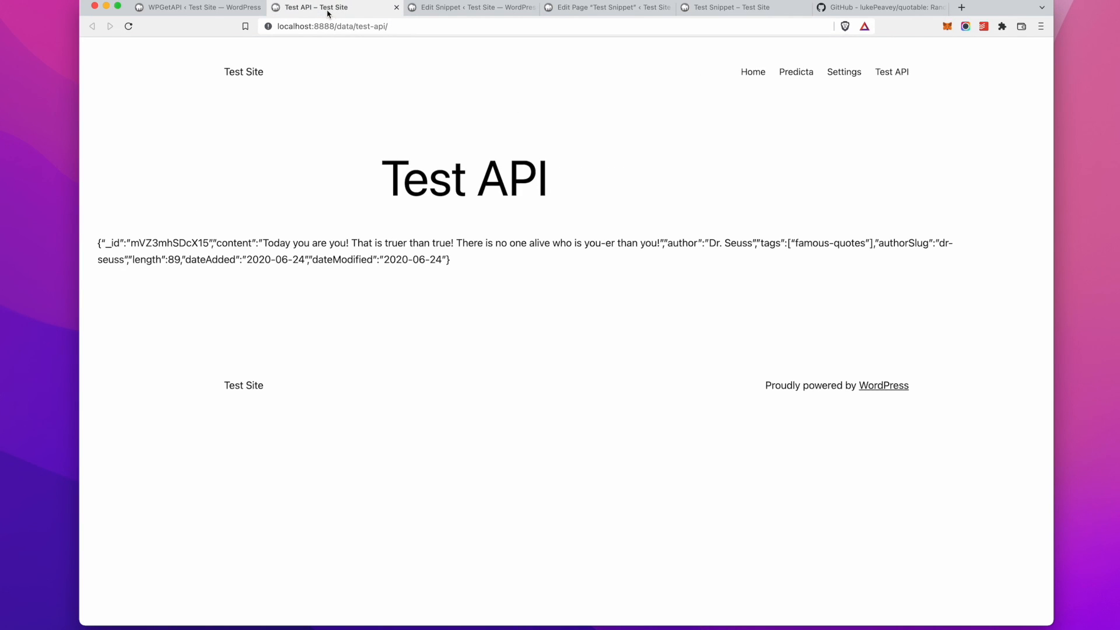
pyautogui.click(712, 8)
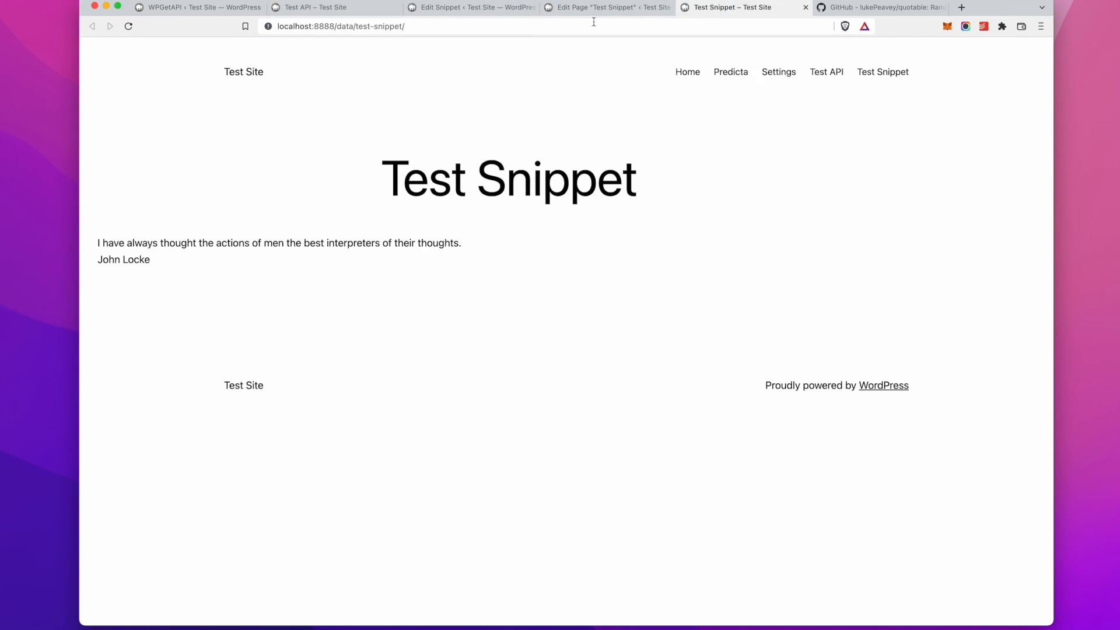
pyautogui.click(185, 12)
pyautogui.scroll(-1, 210, 415)
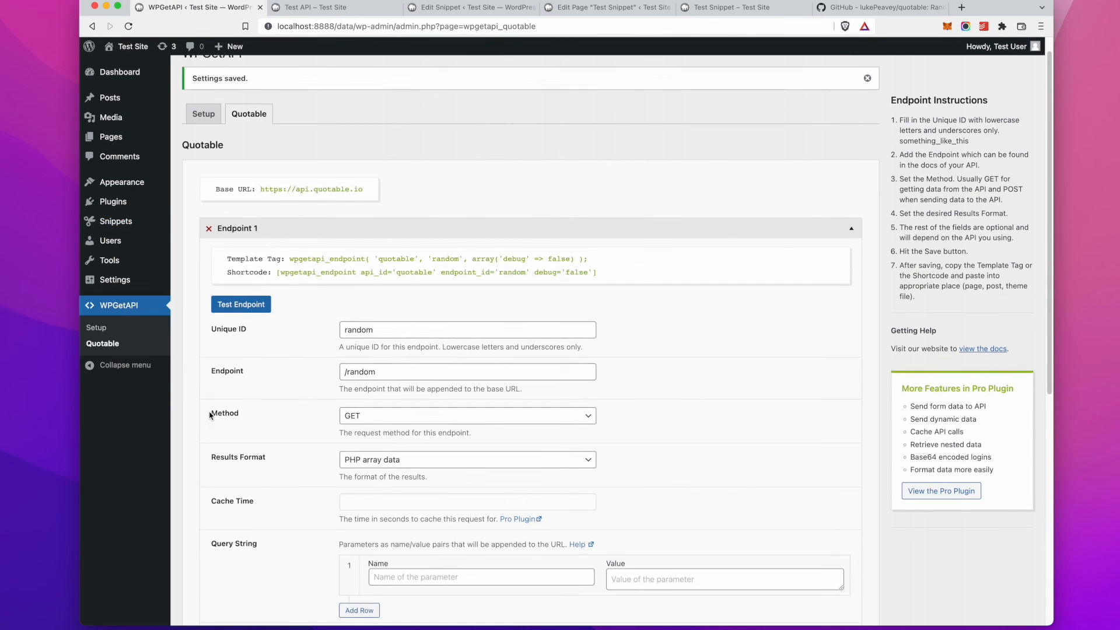
pyautogui.scroll(-3, 387, 361)
pyautogui.scroll(-1, 388, 357)
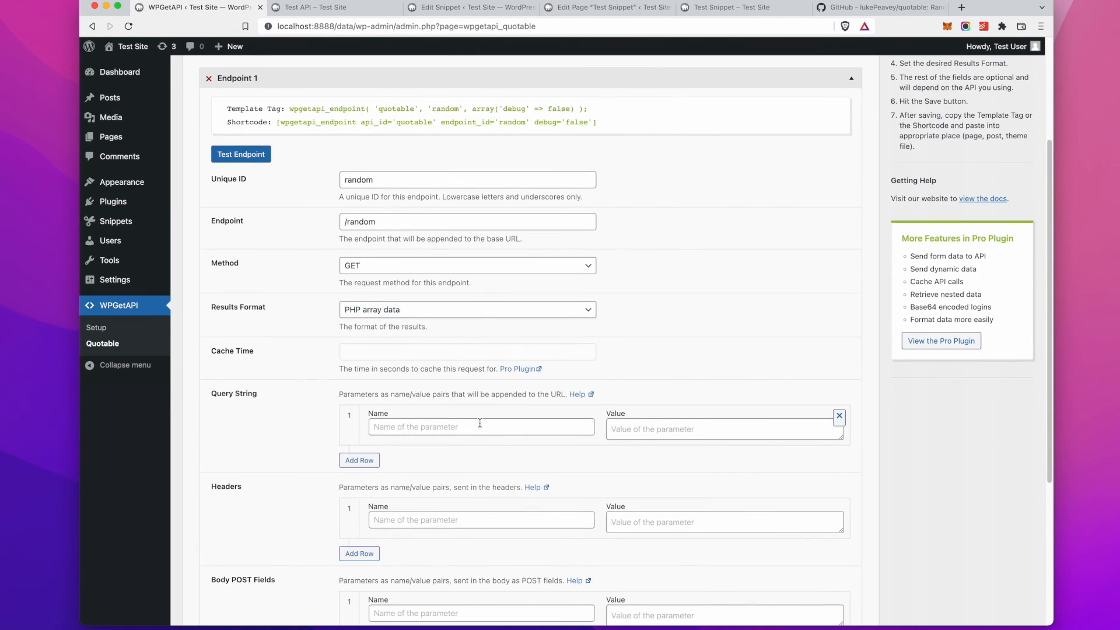
pyautogui.scroll(-2, 479, 423)
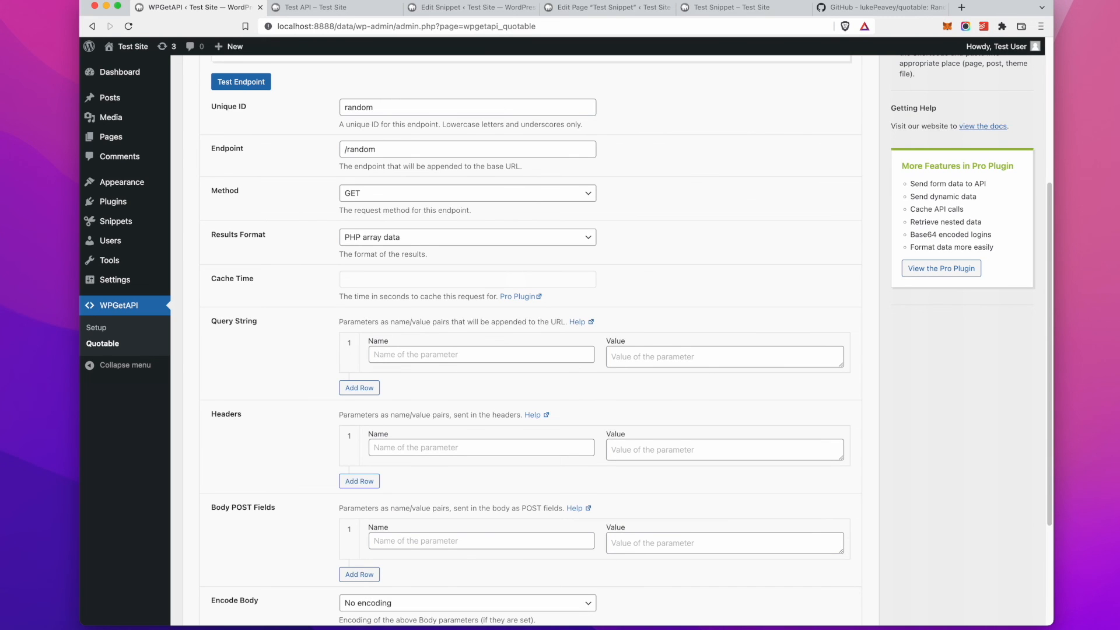